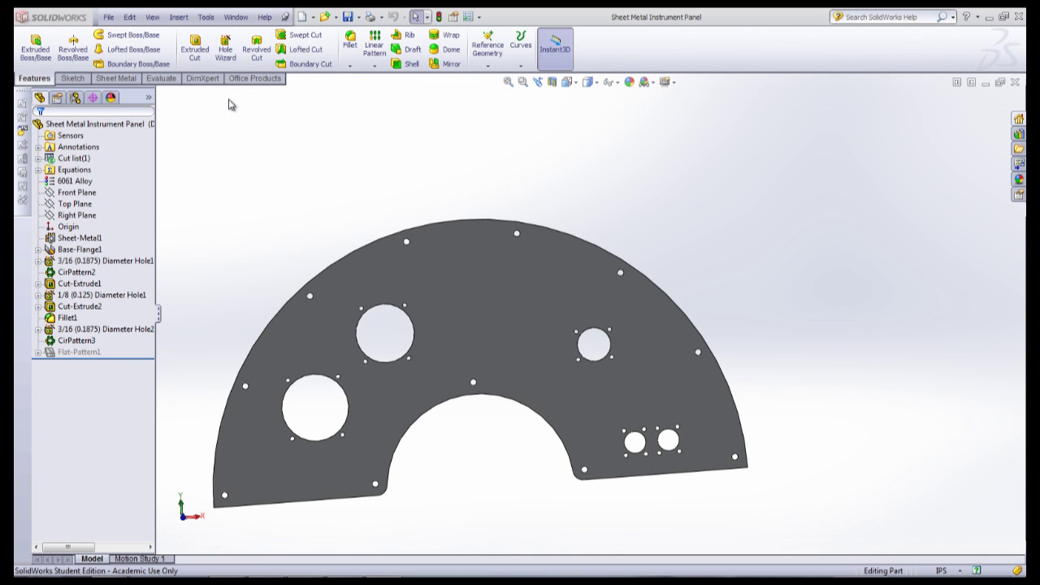
- Start a Sheet Metal Costing estimate with the English standard units costing template
{"action": "left_click", "coordinate": [166, 84]}
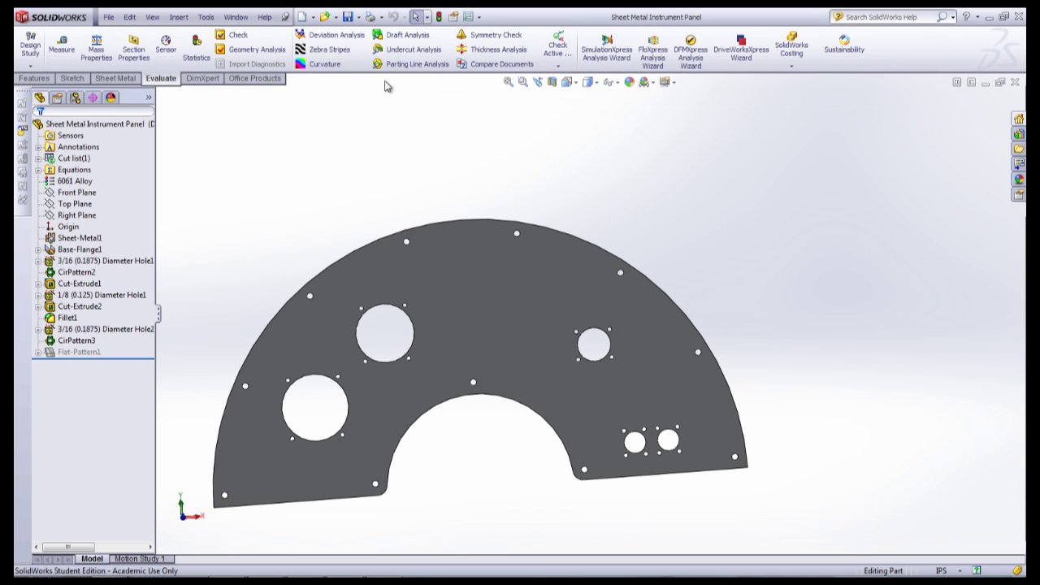
{"action": "left_click", "coordinate": [793, 66]}
{"action": "left_click", "coordinate": [801, 81]}
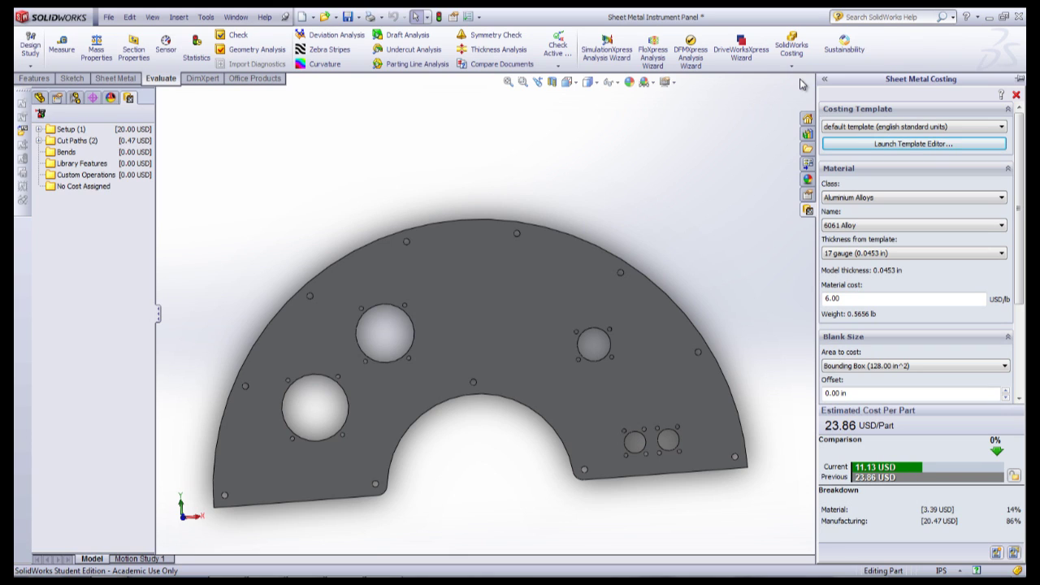
{"action": "left_click", "coordinate": [868, 127]}
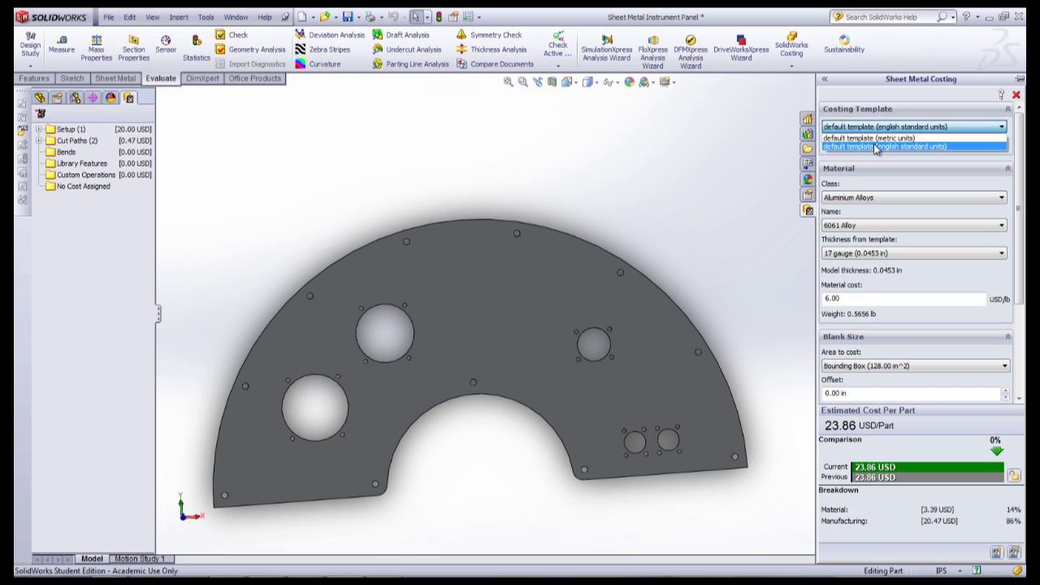
{"action": "left_click", "coordinate": [877, 146]}
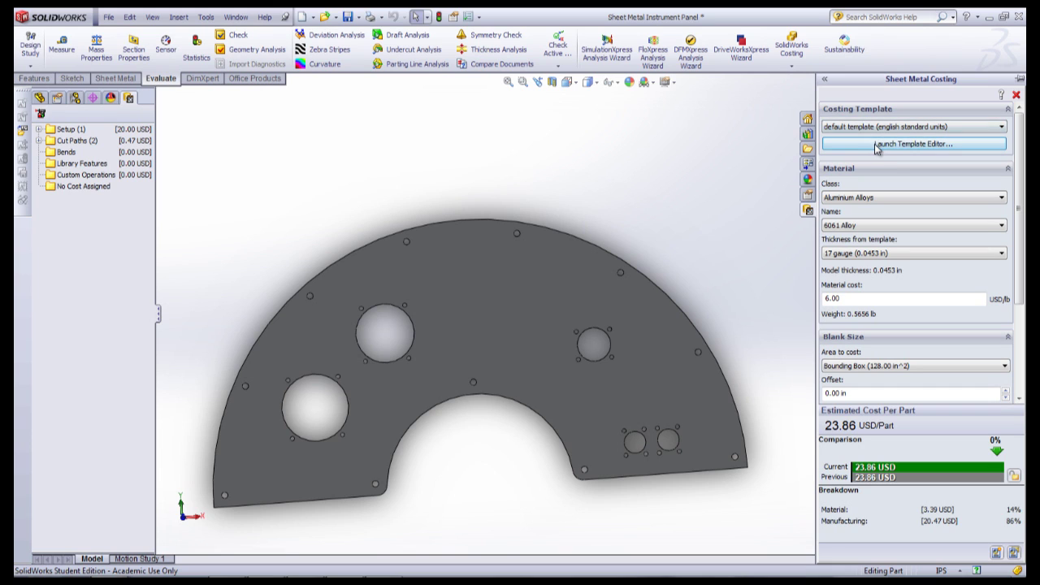
- Keep Aluminium Alloys and bounding box area costing, and expand the Markup/Discount settings
{"action": "left_click", "coordinate": [898, 199]}
{"action": "left_click", "coordinate": [897, 201]}
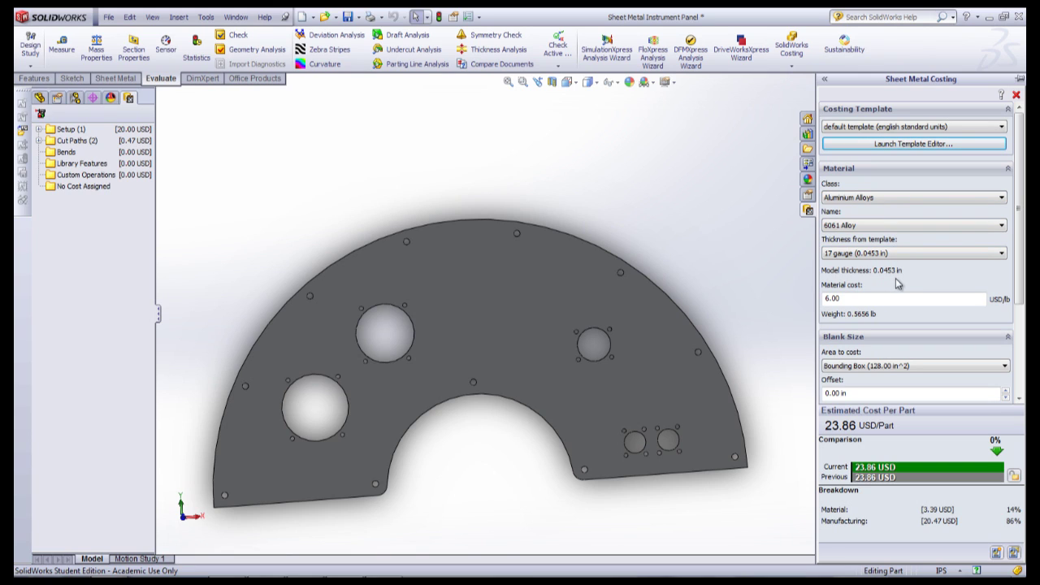
{"action": "scroll", "coordinate": [1019, 396], "scroll_direction": "down", "scroll_amount": 5}
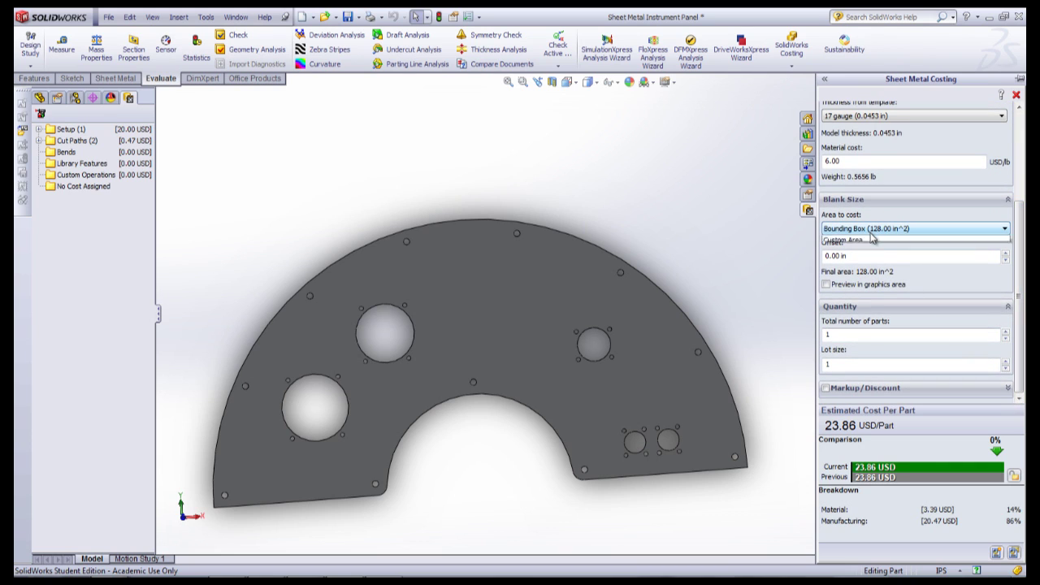
{"action": "left_click", "coordinate": [872, 232]}
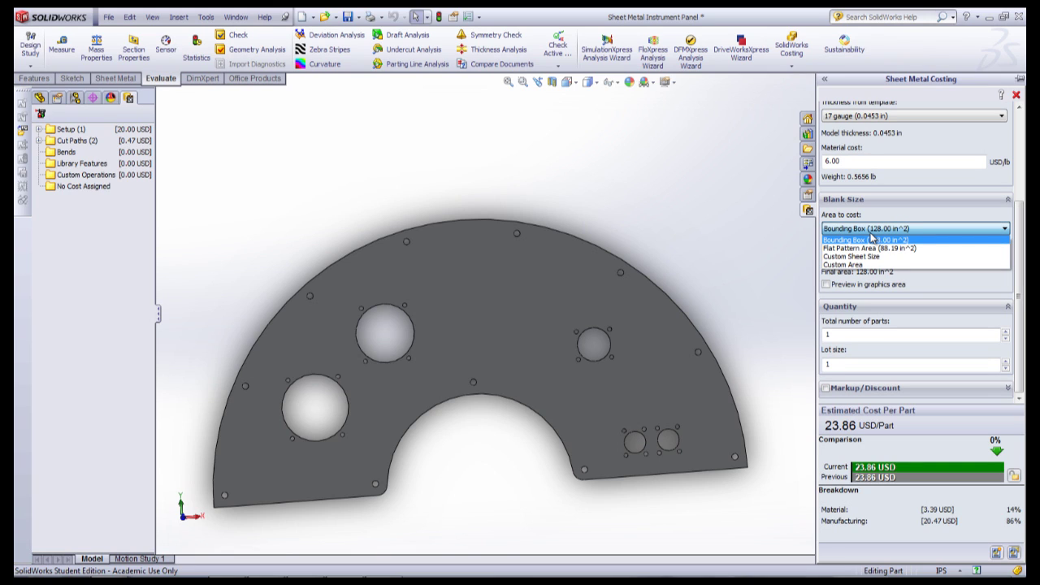
{"action": "left_click", "coordinate": [872, 239]}
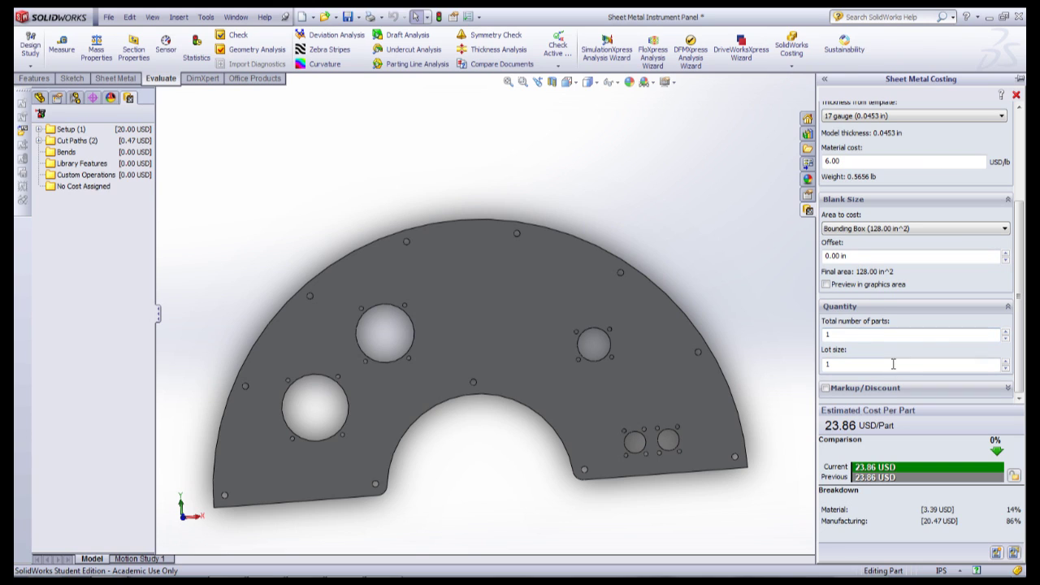
{"action": "left_click", "coordinate": [1008, 389]}
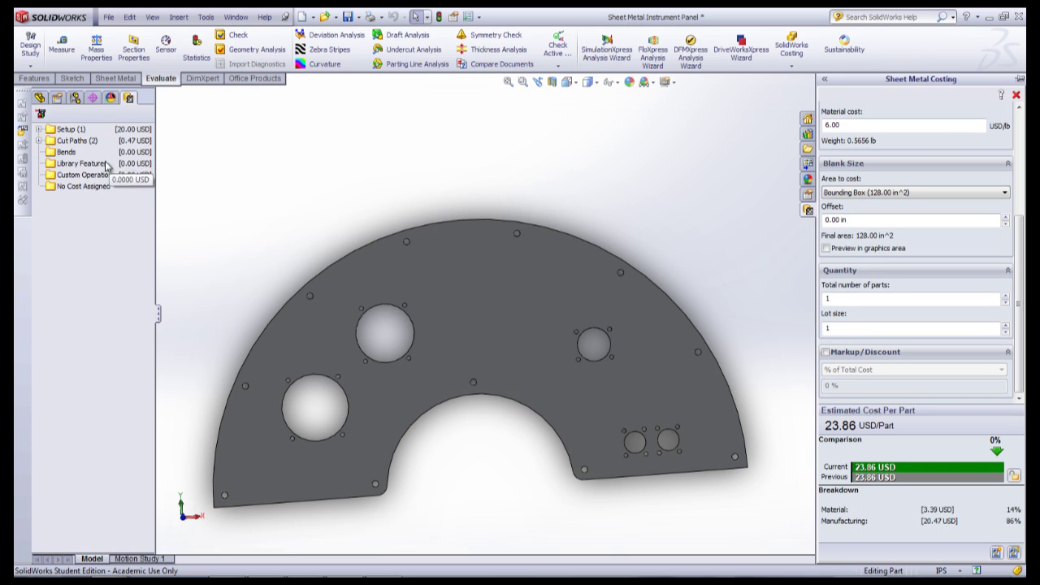
- Expand Cut Paths and cost Cut Path 37 as a water jet cut
{"action": "left_click", "coordinate": [38, 141]}
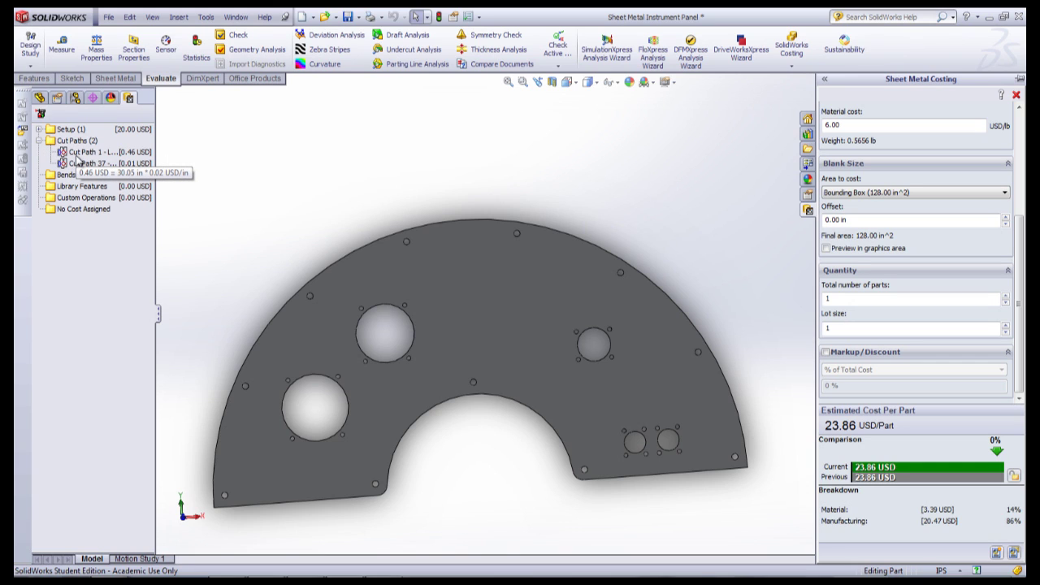
{"action": "left_click", "coordinate": [77, 155]}
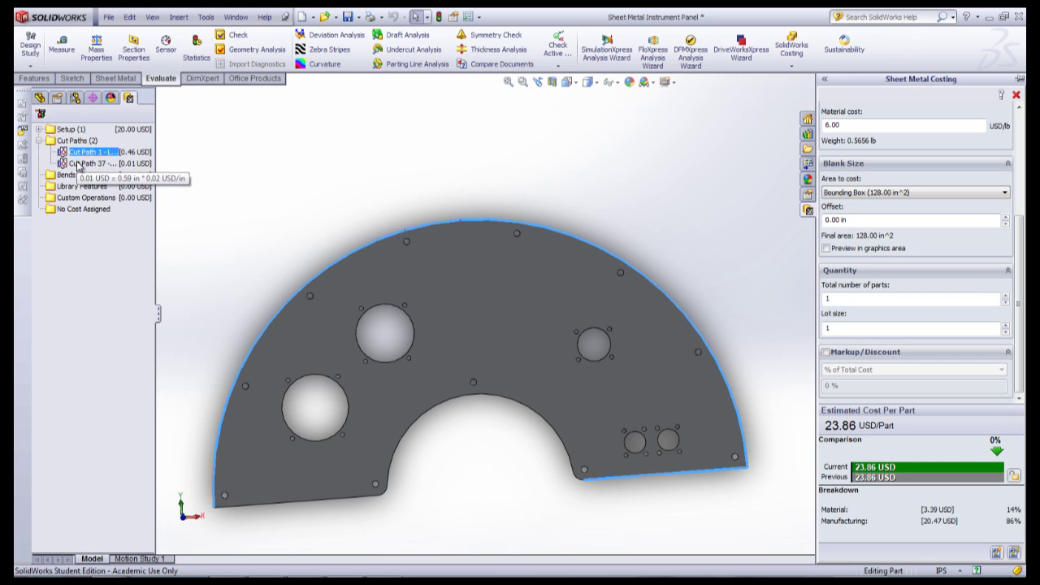
{"action": "left_click", "coordinate": [78, 165]}
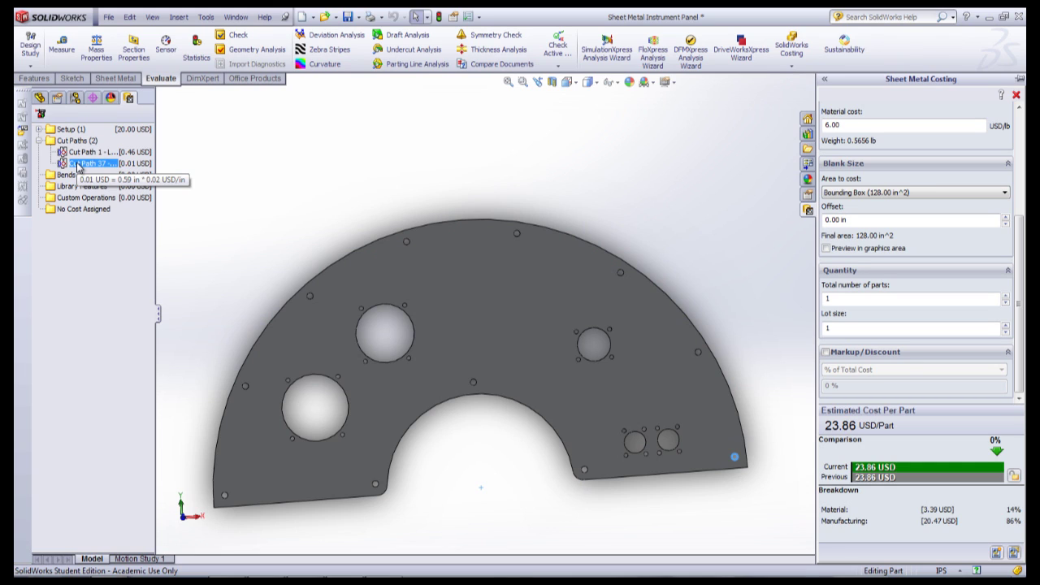
{"action": "right_click", "coordinate": [79, 165]}
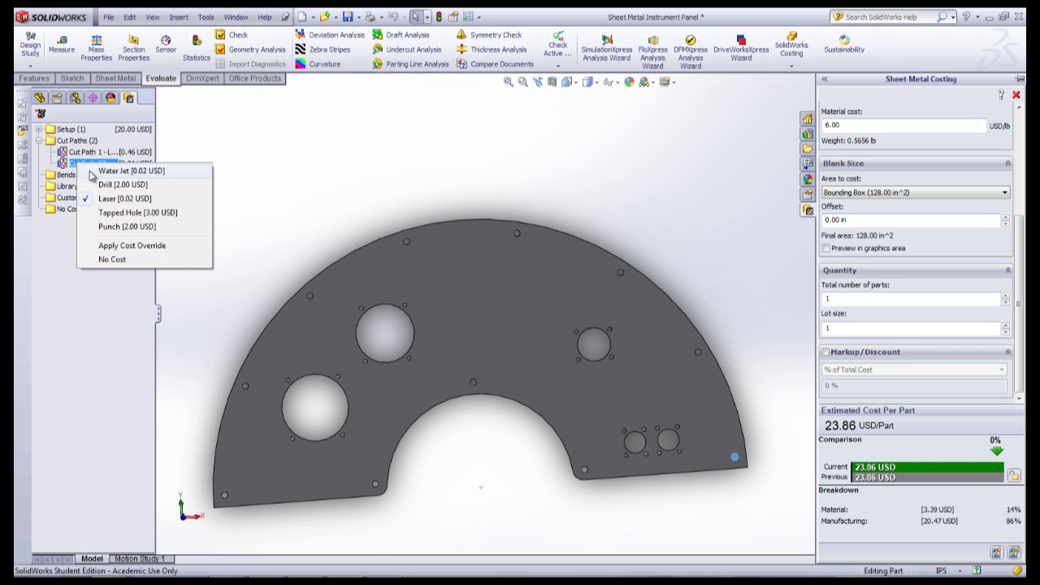
{"action": "left_click", "coordinate": [91, 172]}
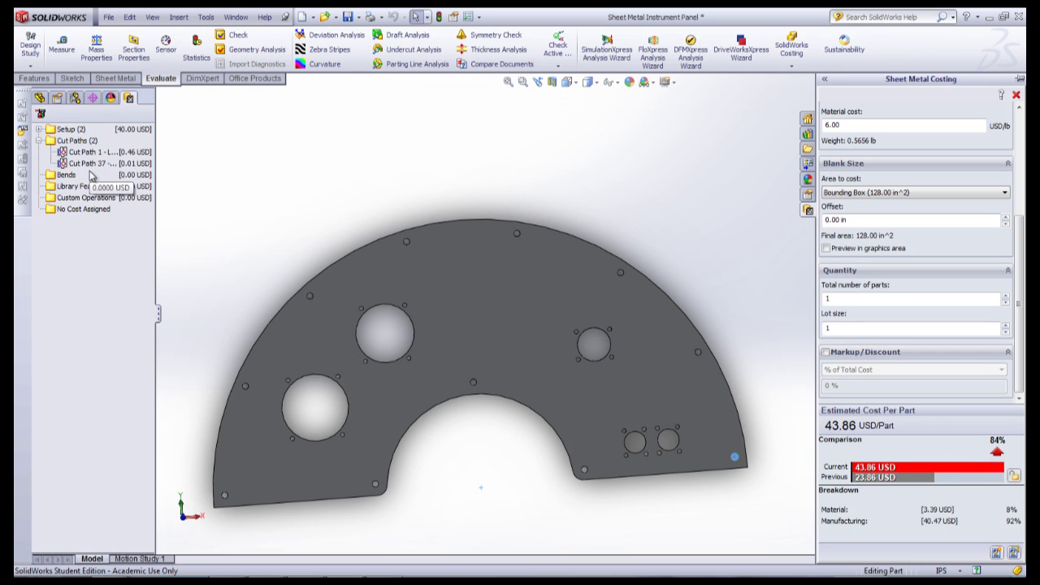
- Set Cut Path 37 back to laser cutting and generate the cost report
{"action": "right_click", "coordinate": [94, 165]}
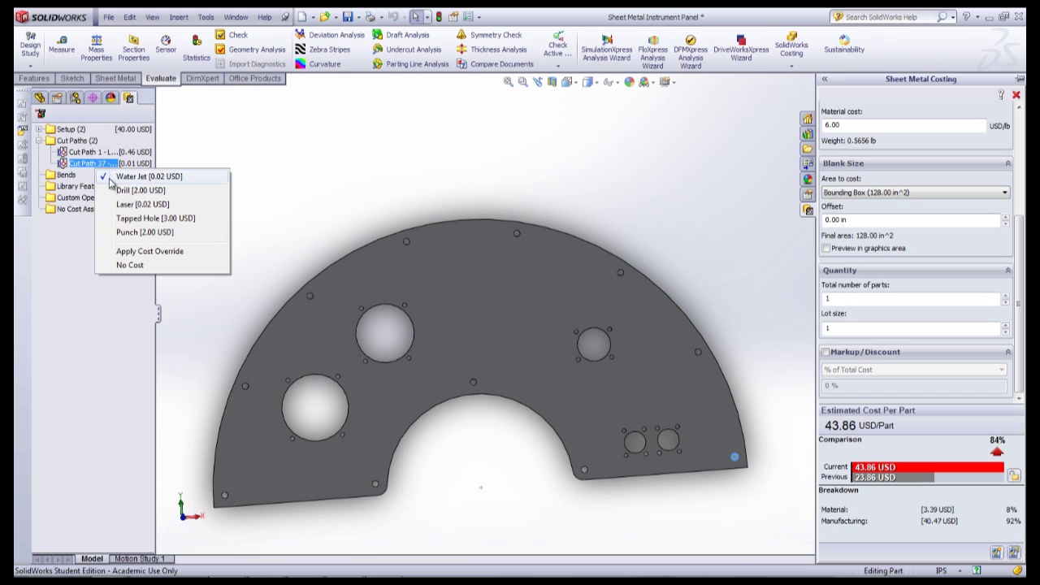
{"action": "left_click", "coordinate": [151, 208]}
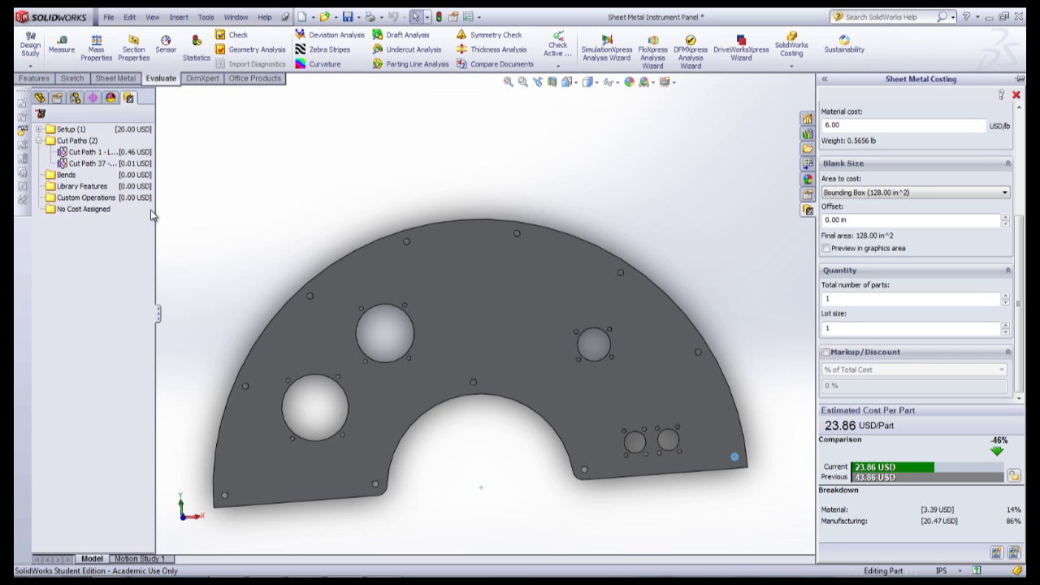
{"action": "right_click", "coordinate": [105, 164]}
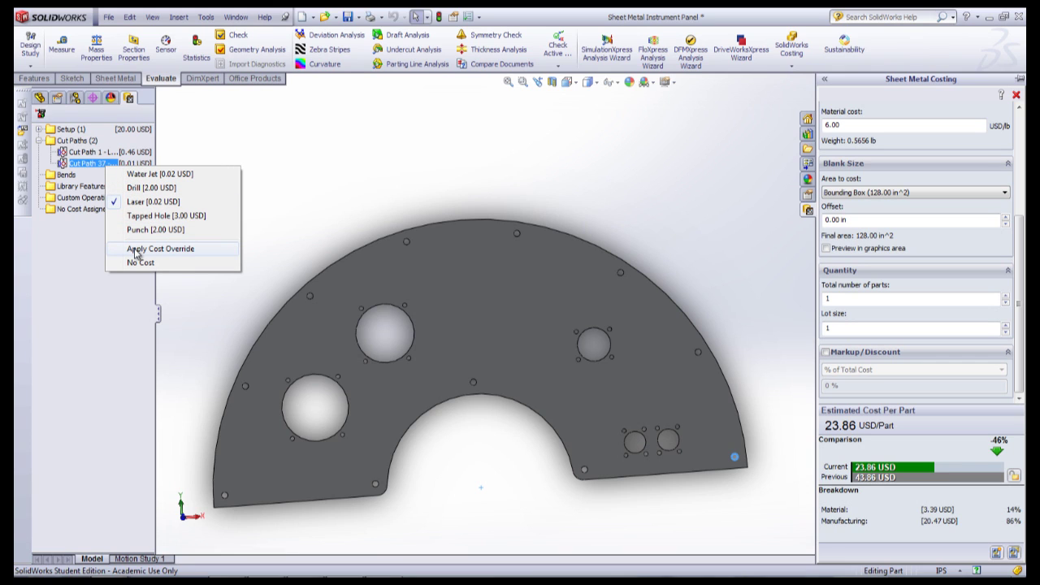
{"action": "left_click", "coordinate": [197, 297]}
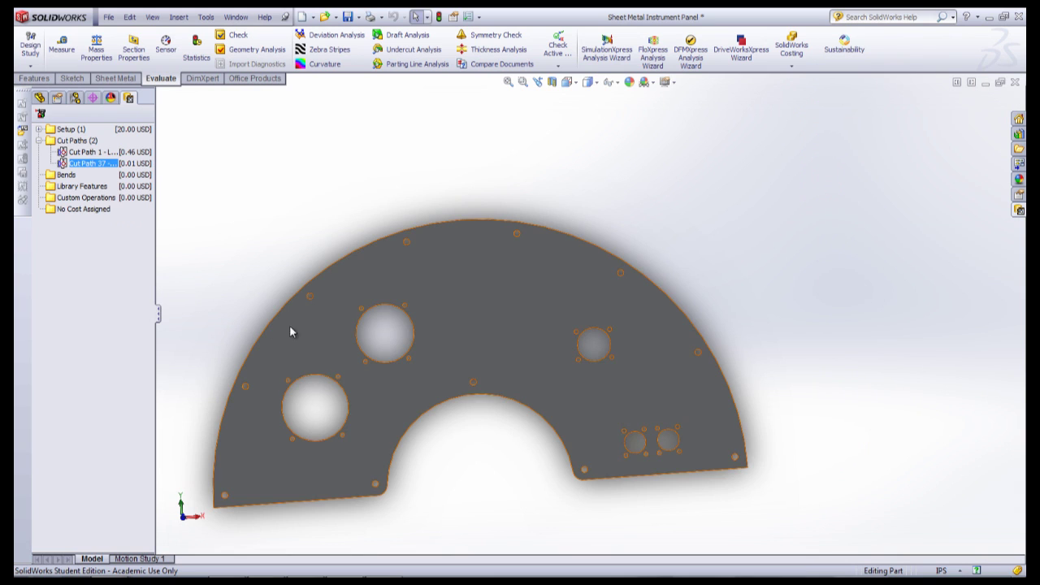
{"action": "left_click", "coordinate": [1020, 211]}
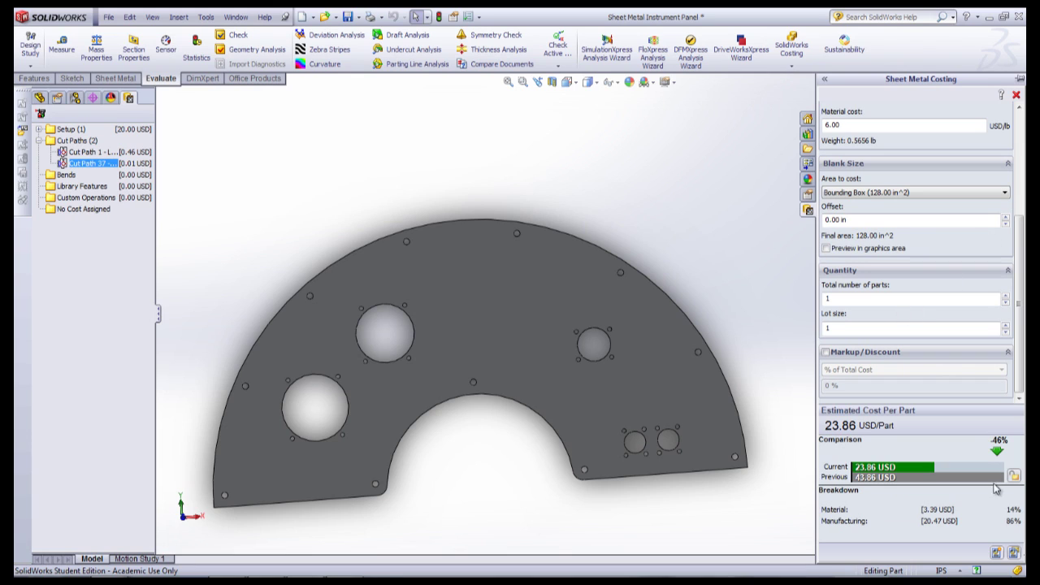
{"action": "left_click", "coordinate": [997, 554]}
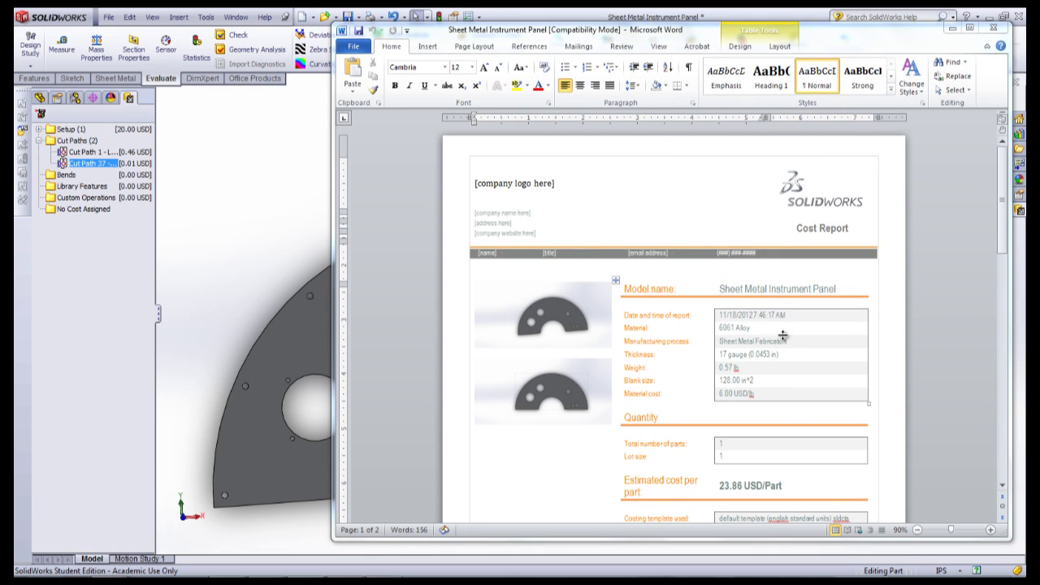
- Scroll through the Word cost report's breakdown tables, then close Word
{"action": "left_click_drag", "start_coordinate": [1008, 244], "coordinate": [993, 419]}
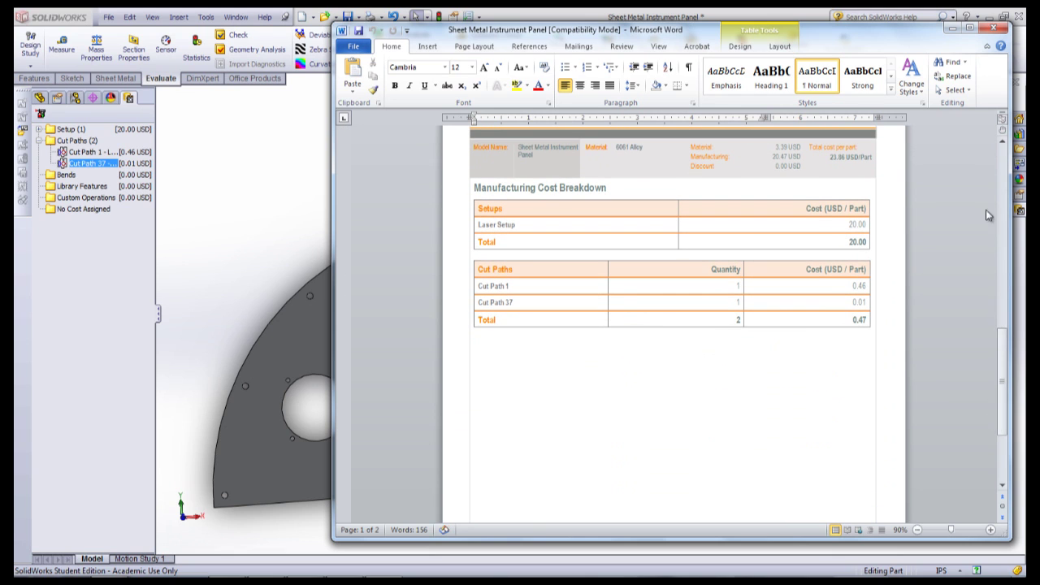
{"action": "left_click", "coordinate": [993, 27]}
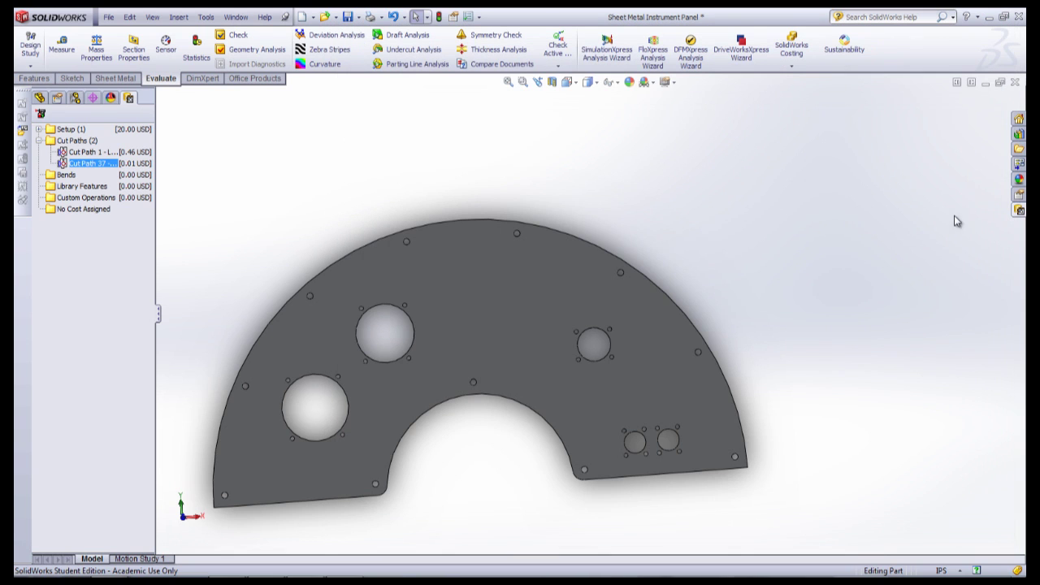
- Add a custom property Cost linked to the part's calculated cost
{"action": "left_click", "coordinate": [108, 17]}
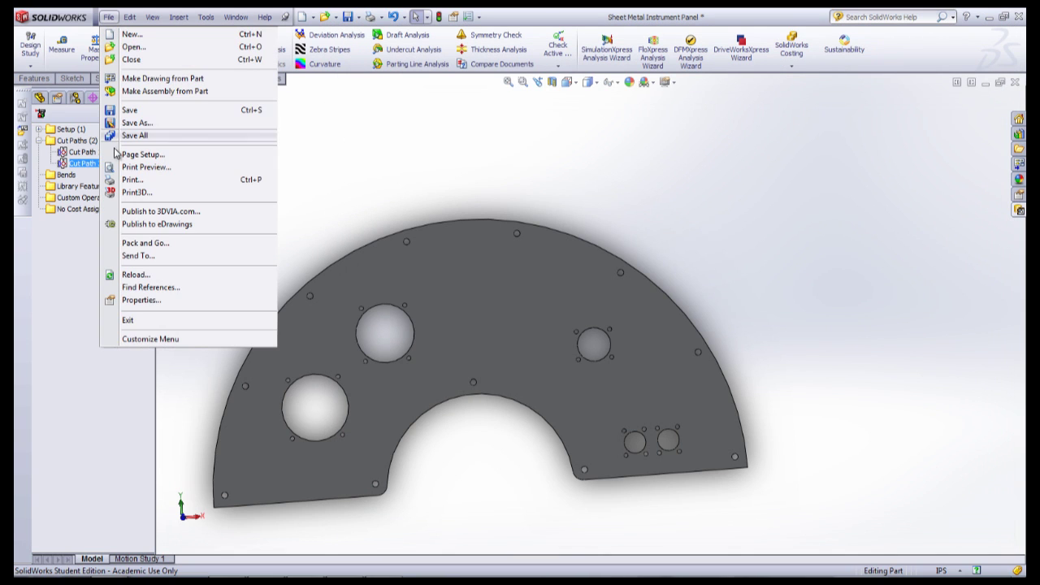
{"action": "left_click", "coordinate": [134, 300]}
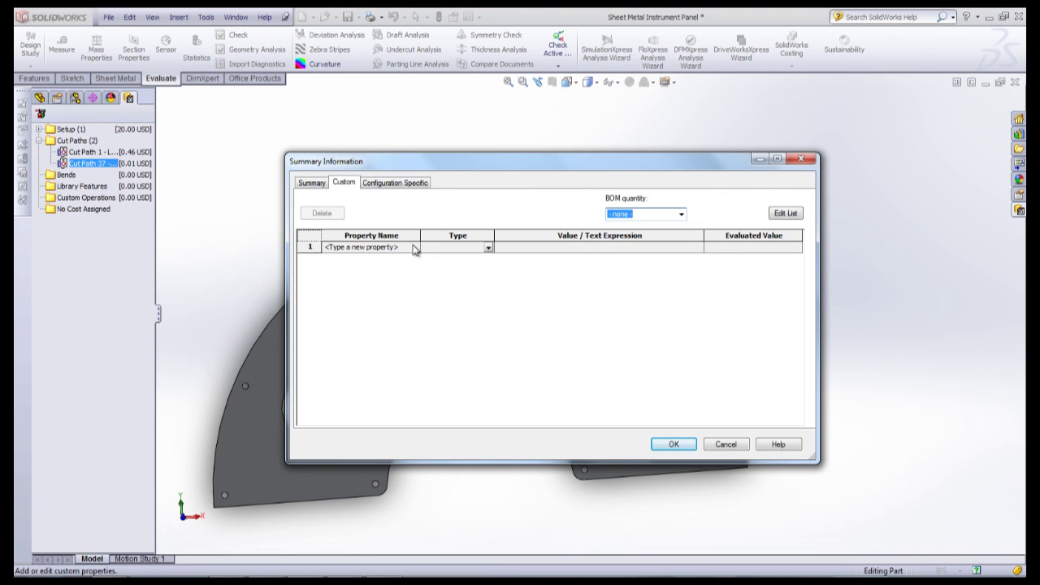
{"action": "left_click", "coordinate": [414, 248]}
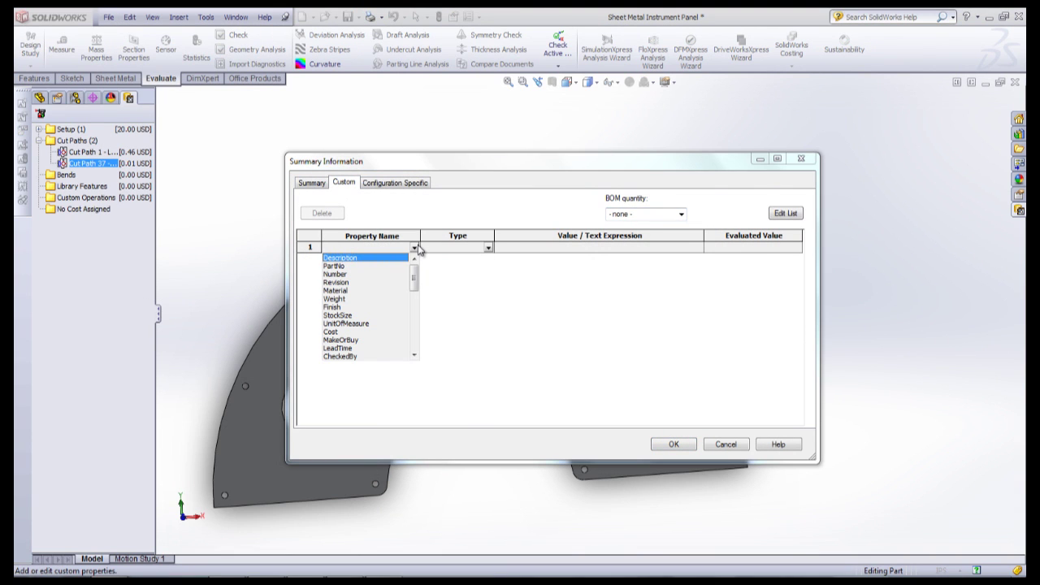
{"action": "left_click", "coordinate": [337, 333]}
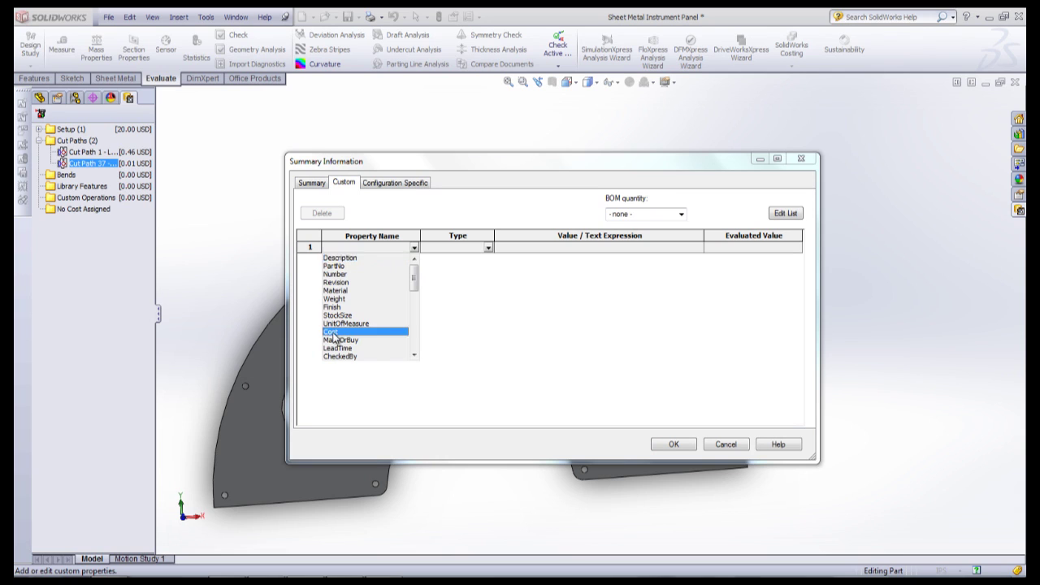
{"action": "left_click", "coordinate": [695, 248]}
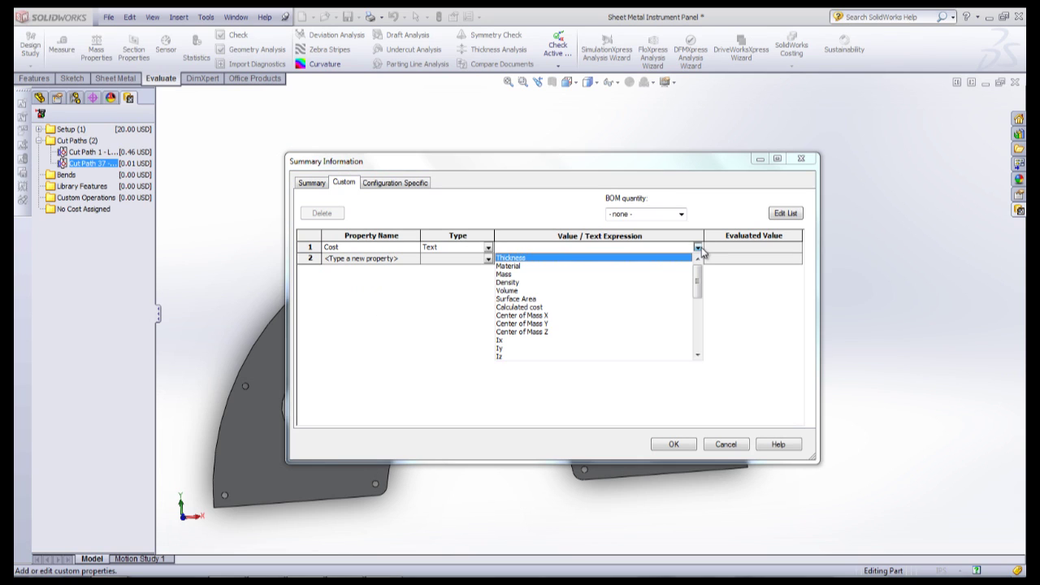
{"action": "left_click", "coordinate": [537, 308]}
- Add a custom property Weight linked to the part's Mass
{"action": "left_click", "coordinate": [415, 259]}
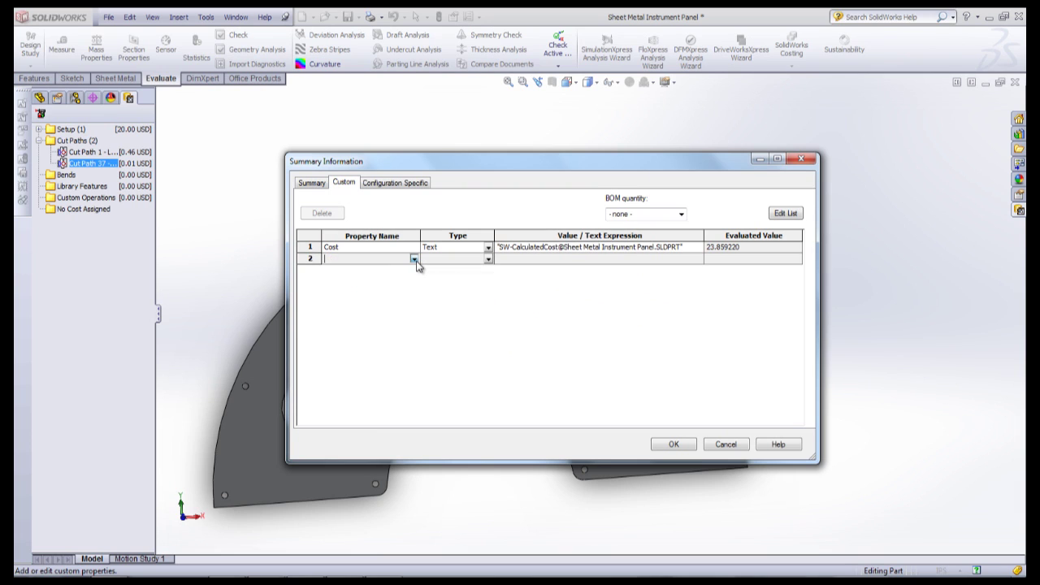
{"action": "left_click", "coordinate": [414, 259]}
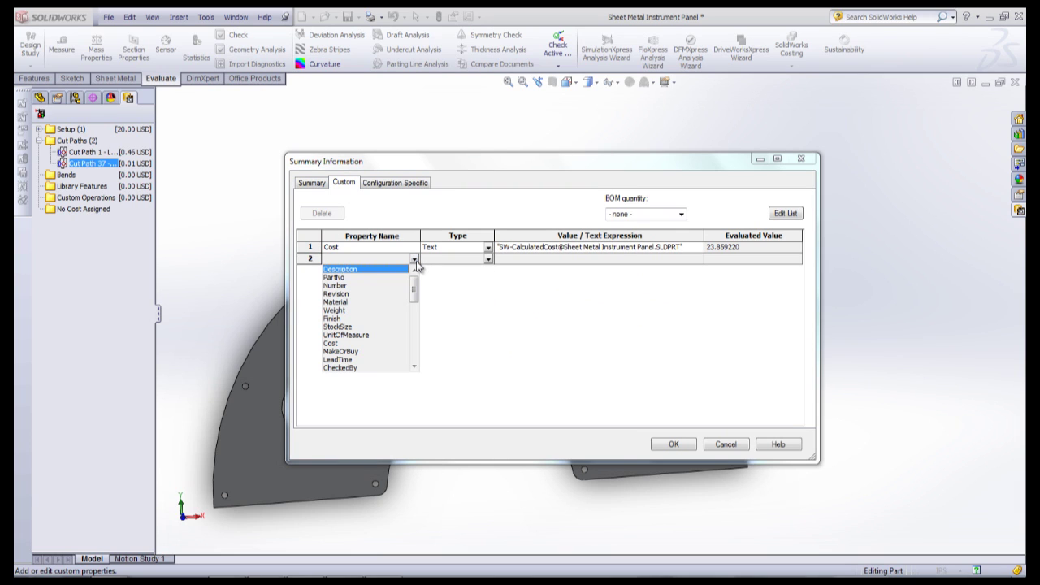
{"action": "left_click", "coordinate": [348, 311]}
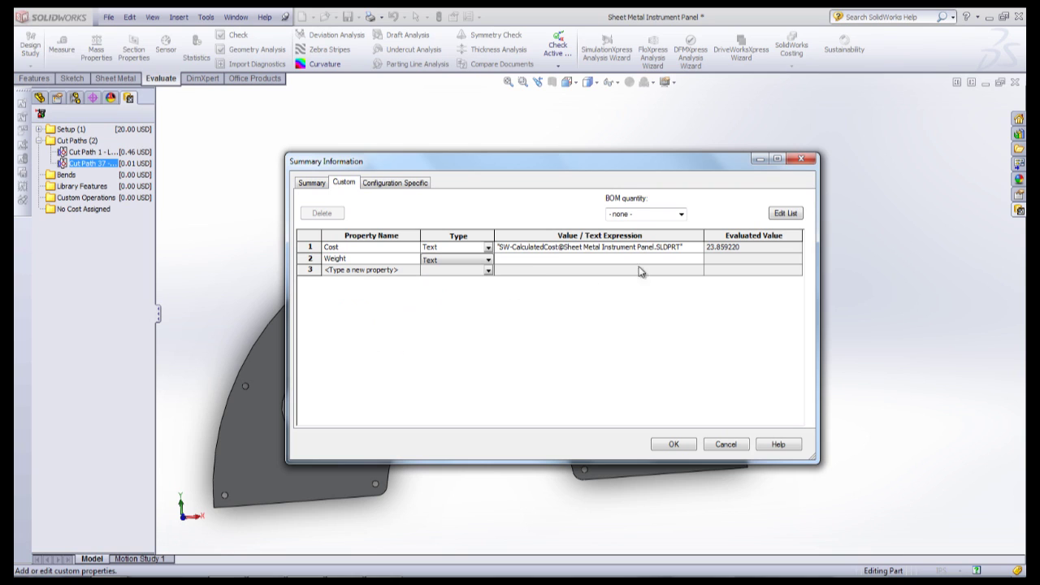
{"action": "left_click", "coordinate": [680, 259]}
{"action": "left_click", "coordinate": [698, 259]}
{"action": "left_click", "coordinate": [500, 290]}
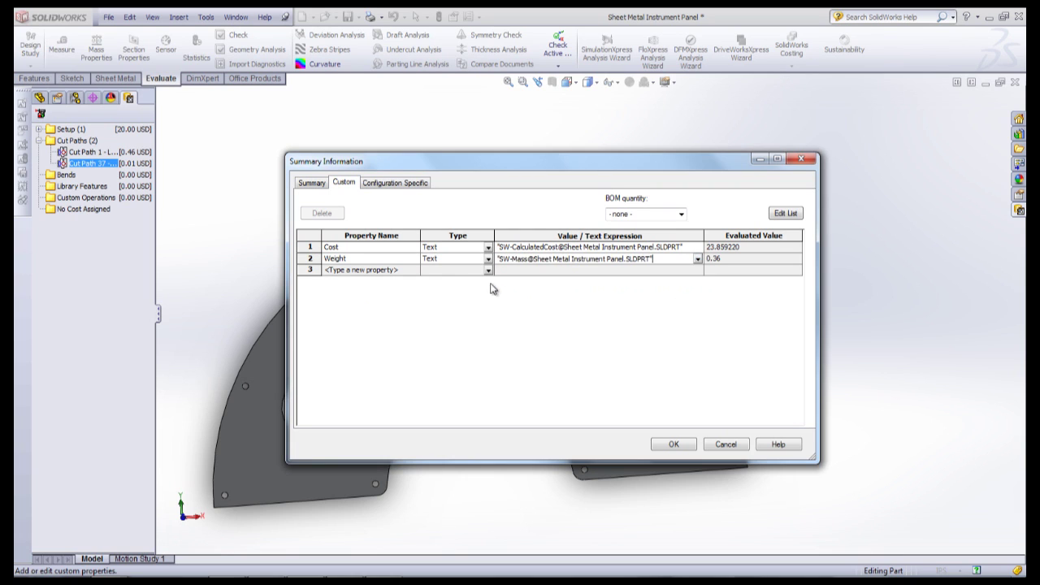
- Add a custom property Material linked to the part's material and save the properties
{"action": "left_click", "coordinate": [414, 271]}
{"action": "left_click", "coordinate": [414, 271]}
{"action": "left_click", "coordinate": [348, 319]}
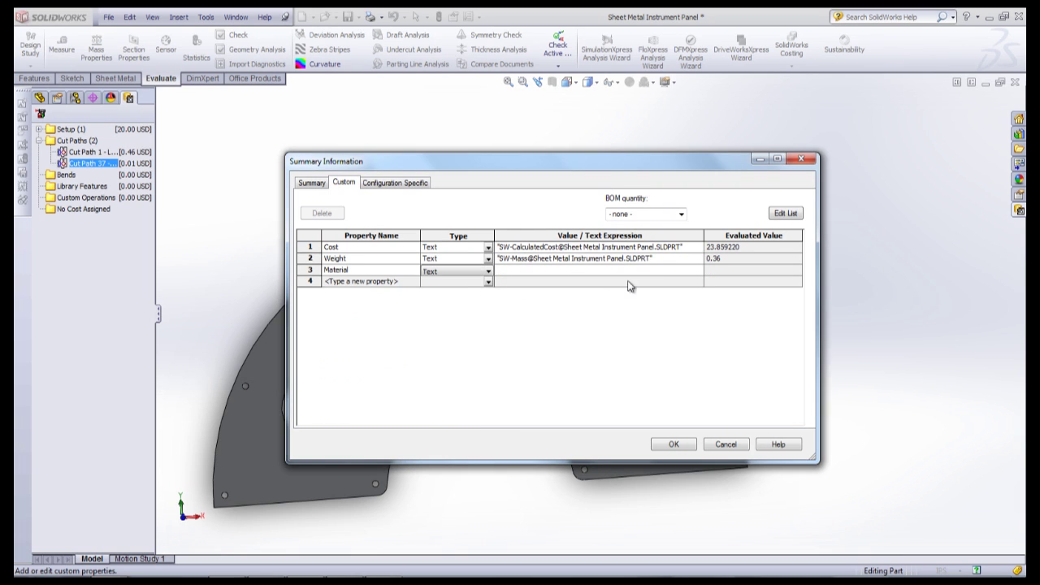
{"action": "left_click", "coordinate": [699, 271]}
{"action": "left_click", "coordinate": [698, 271]}
{"action": "left_click", "coordinate": [504, 291]}
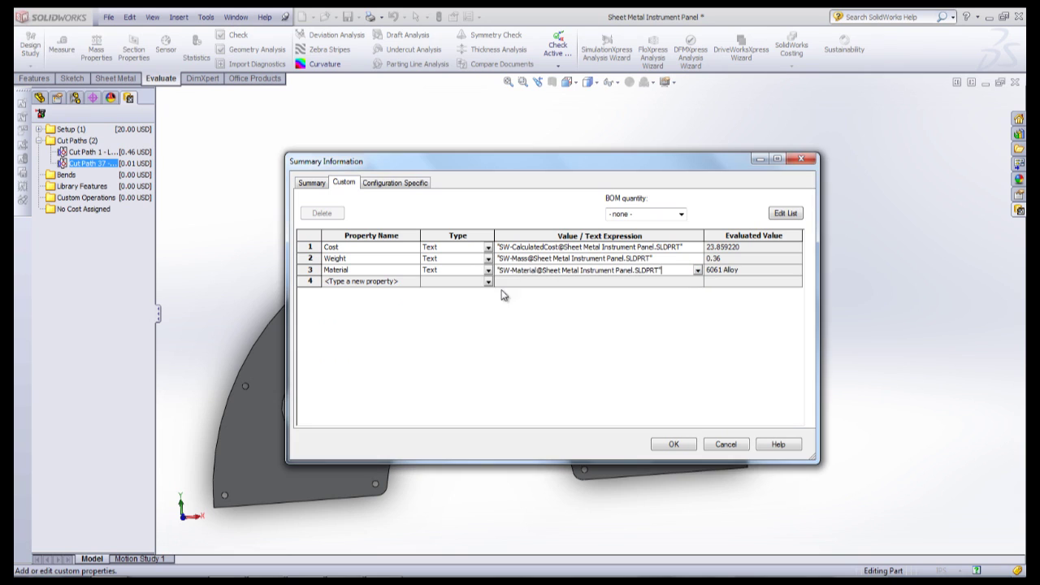
{"action": "left_click", "coordinate": [672, 445]}
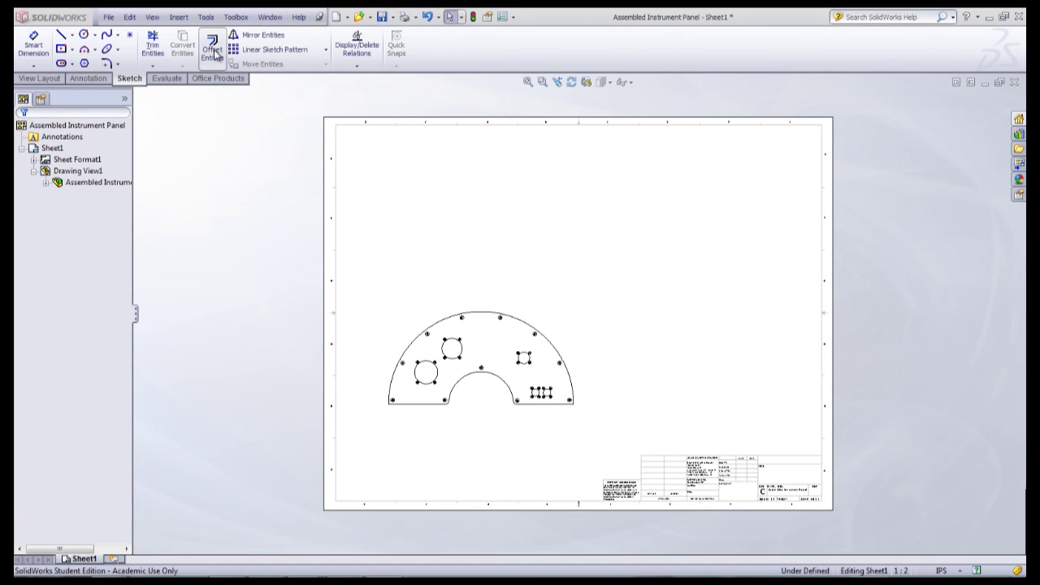
- Insert a bill of materials for the panel view near the top of the sheet
{"action": "left_click", "coordinate": [179, 16]}
{"action": "mouse_move", "coordinate": [201, 79]}
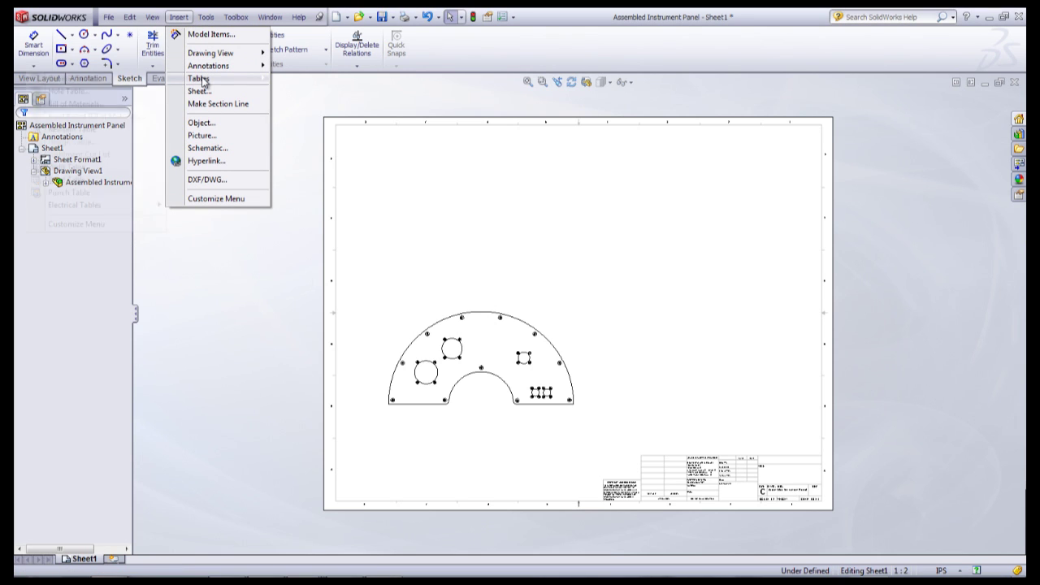
{"action": "left_click", "coordinate": [109, 104]}
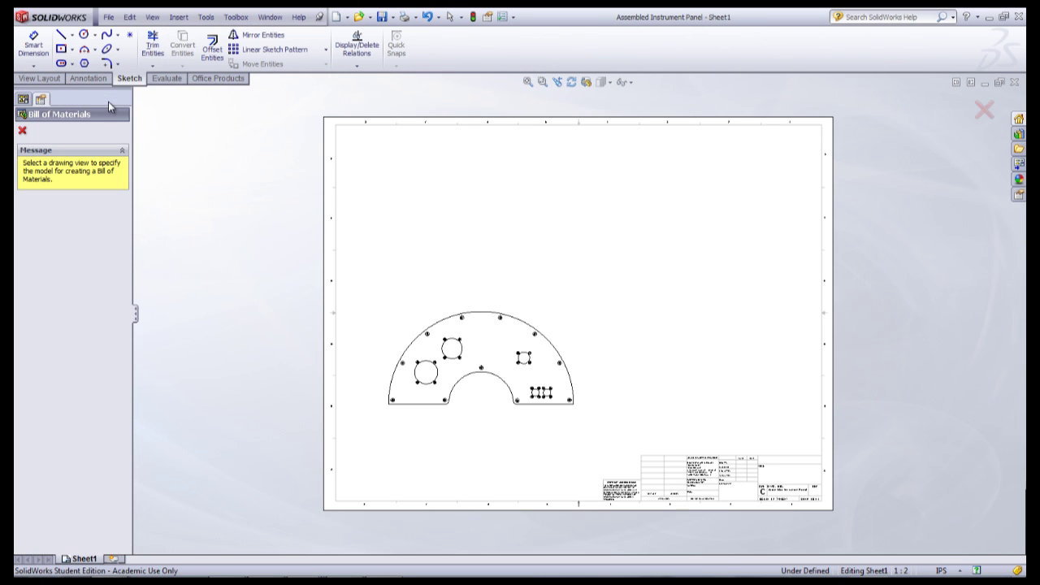
{"action": "left_click", "coordinate": [432, 310]}
{"action": "left_click", "coordinate": [24, 131]}
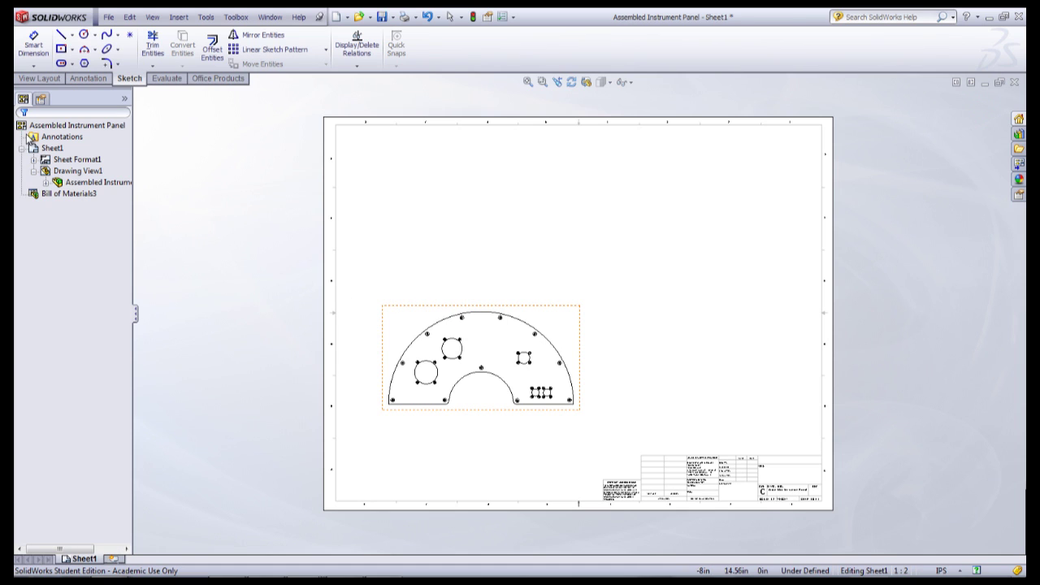
{"action": "left_click", "coordinate": [593, 131]}
- Add a Cost property column to the right of the QTY. column
{"action": "left_click", "coordinate": [542, 82]}
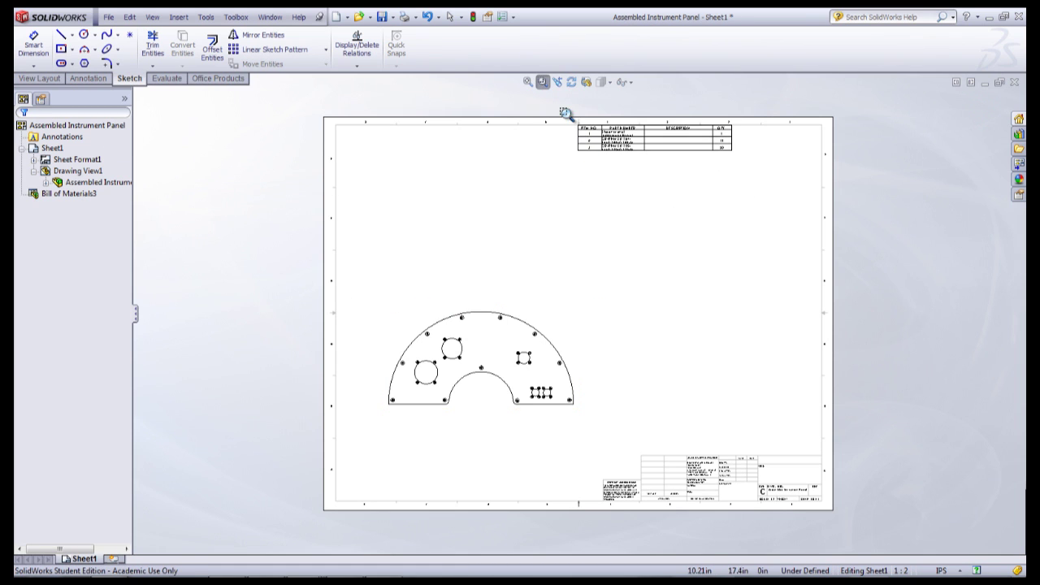
{"action": "left_click_drag", "start_coordinate": [561, 106], "coordinate": [827, 202]}
{"action": "left_click", "coordinate": [542, 82]}
{"action": "left_click", "coordinate": [688, 213]}
{"action": "right_click", "coordinate": [688, 215]}
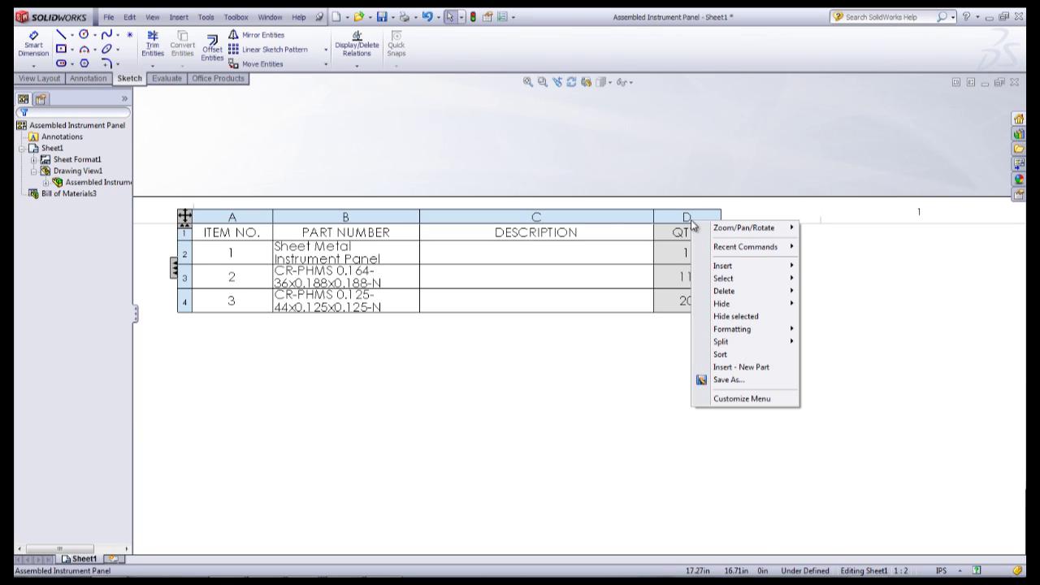
{"action": "mouse_move", "coordinate": [732, 268]}
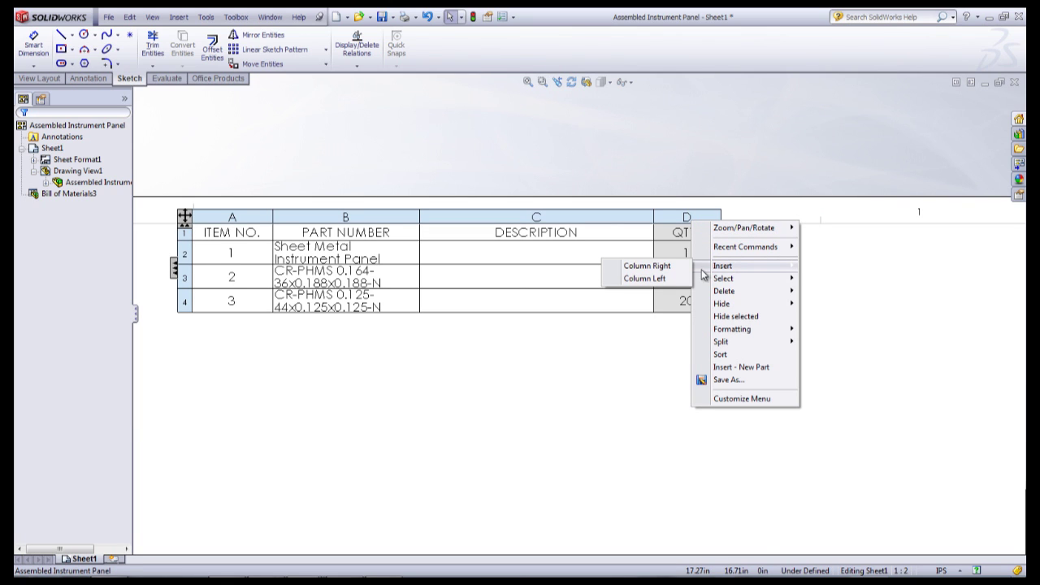
{"action": "left_click", "coordinate": [650, 266]}
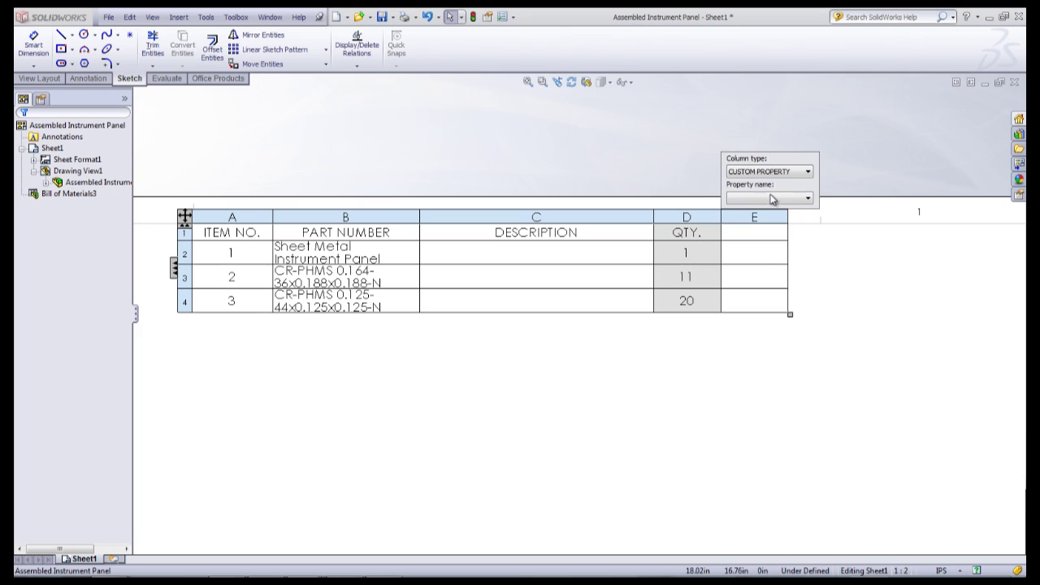
{"action": "left_click", "coordinate": [773, 197]}
{"action": "left_click", "coordinate": [746, 274]}
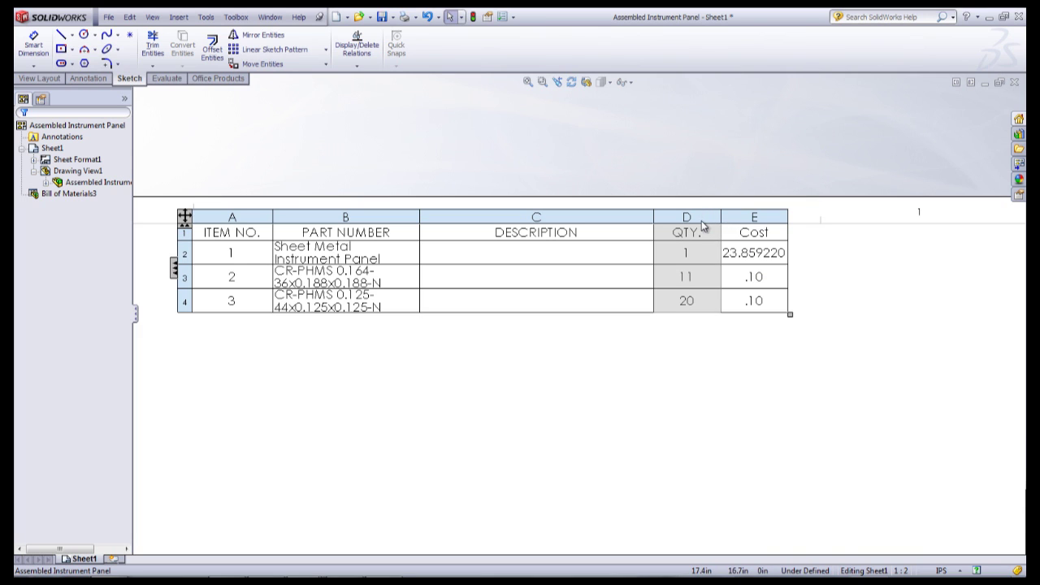
- Add a Weight property column to the right of the QTY. column
{"action": "right_click", "coordinate": [703, 220]}
{"action": "mouse_move", "coordinate": [738, 271]}
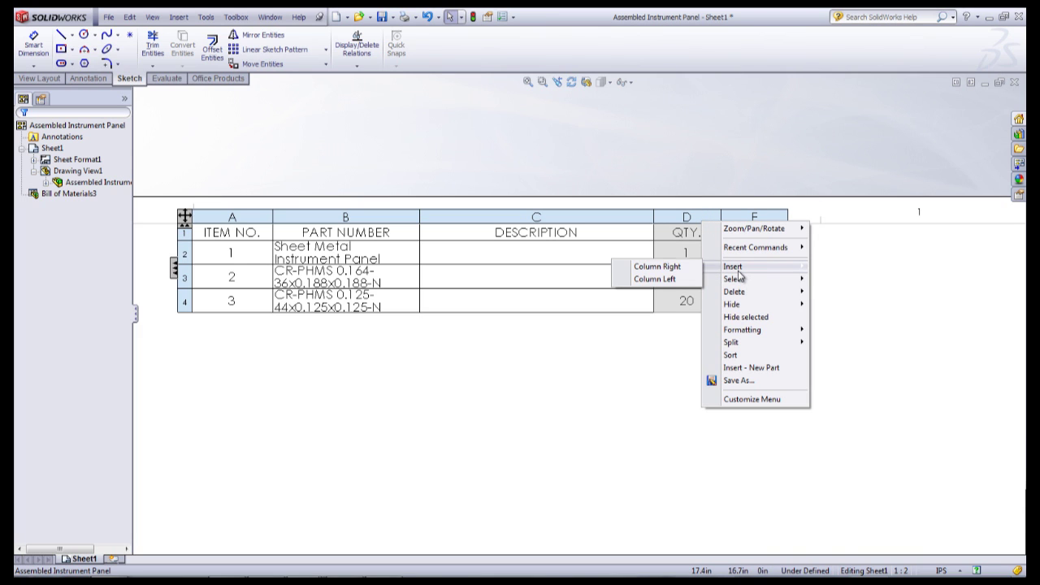
{"action": "left_click", "coordinate": [691, 268]}
{"action": "left_click", "coordinate": [771, 199]}
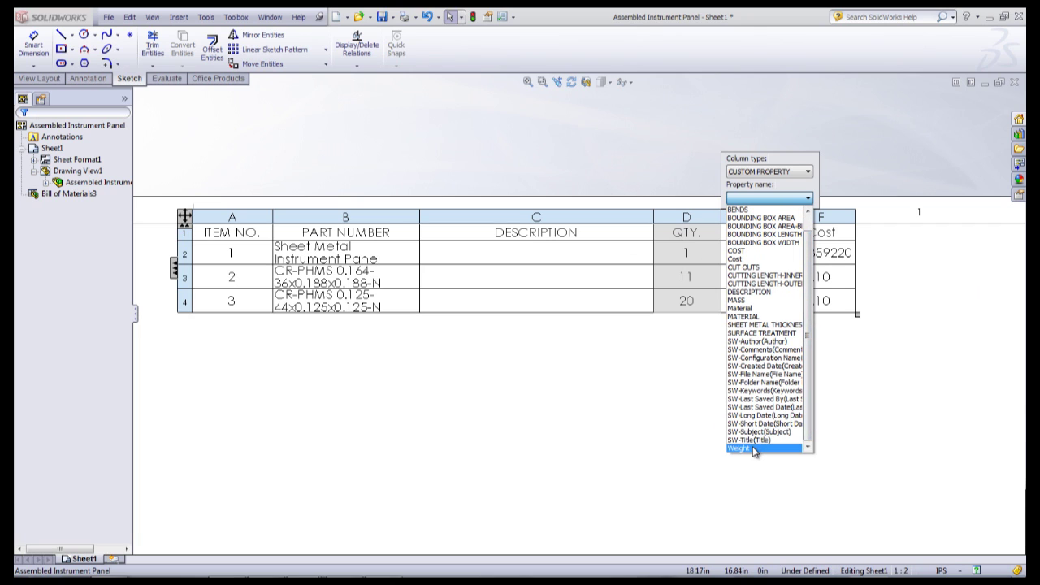
{"action": "left_click", "coordinate": [756, 448]}
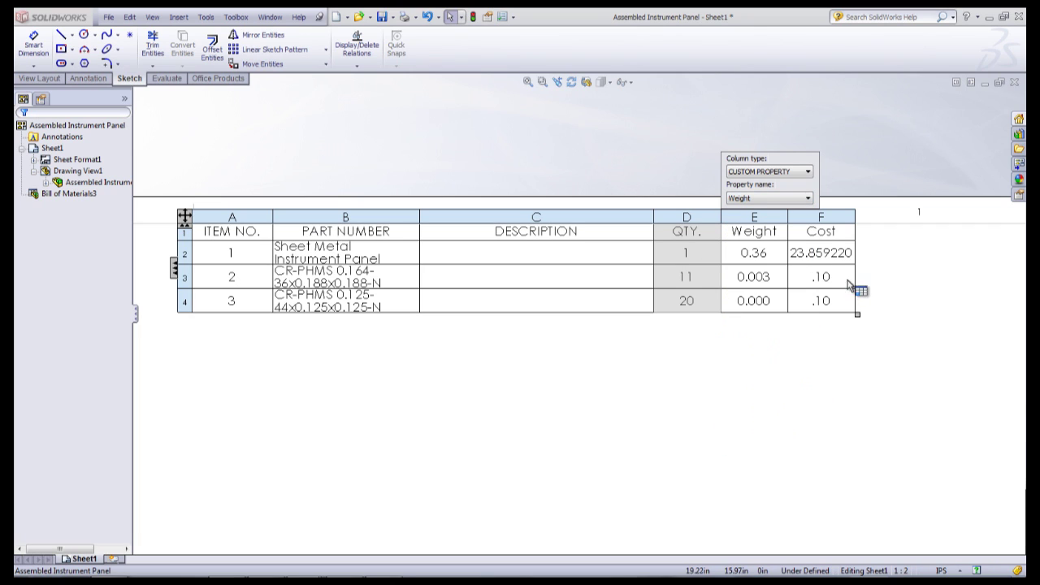
{"action": "right_click", "coordinate": [843, 222]}
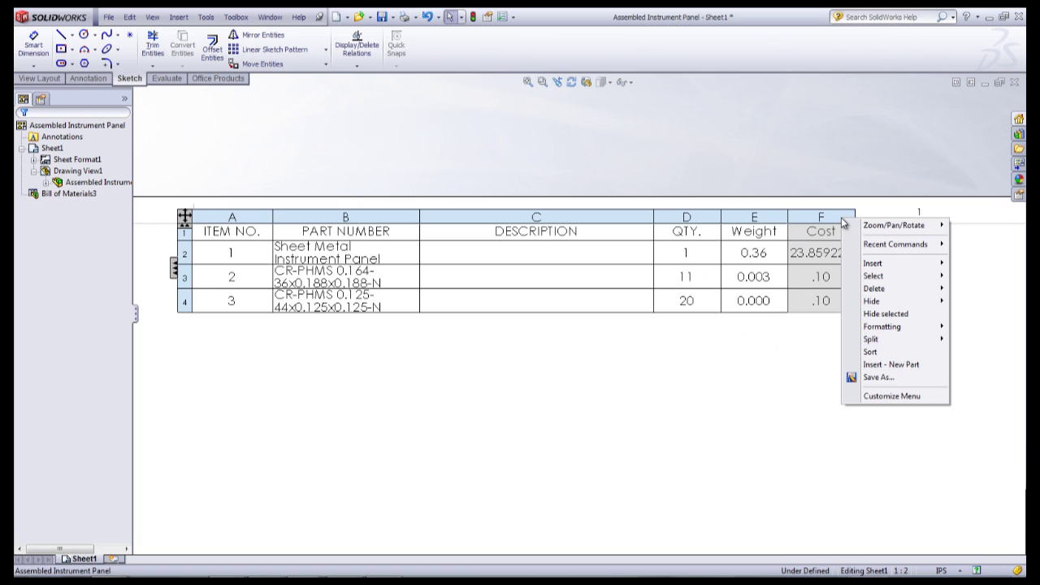
- Add equation column G after Cost with the formula "QTY."*"Cost"
{"action": "mouse_move", "coordinate": [874, 265]}
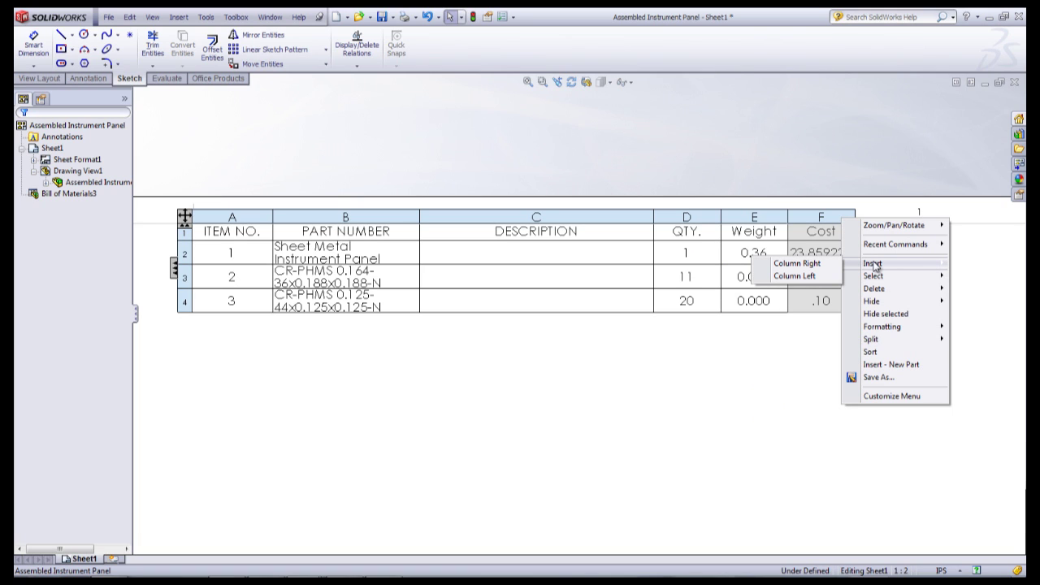
{"action": "left_click", "coordinate": [797, 264]}
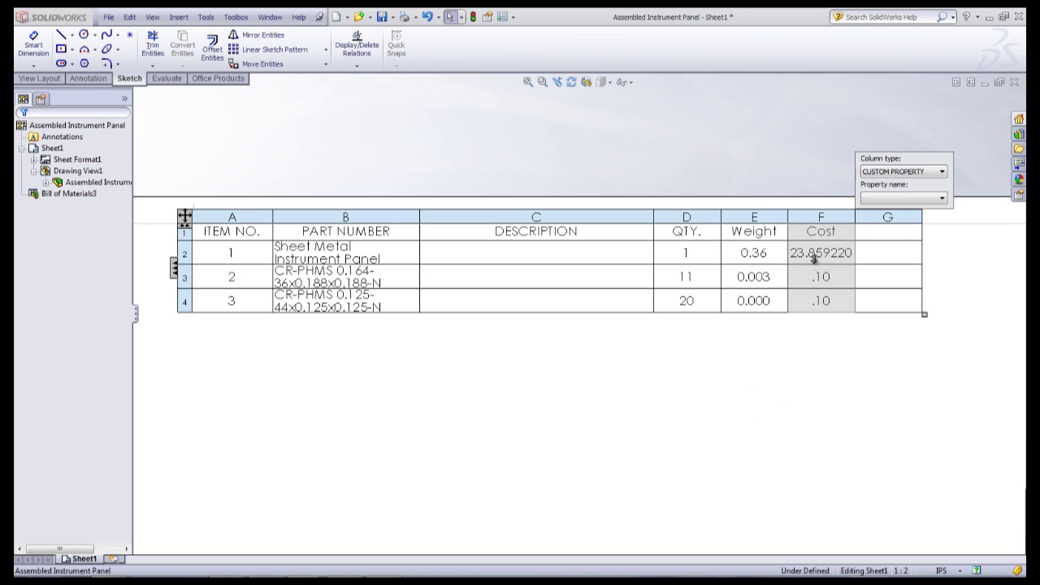
{"action": "left_click", "coordinate": [905, 172]}
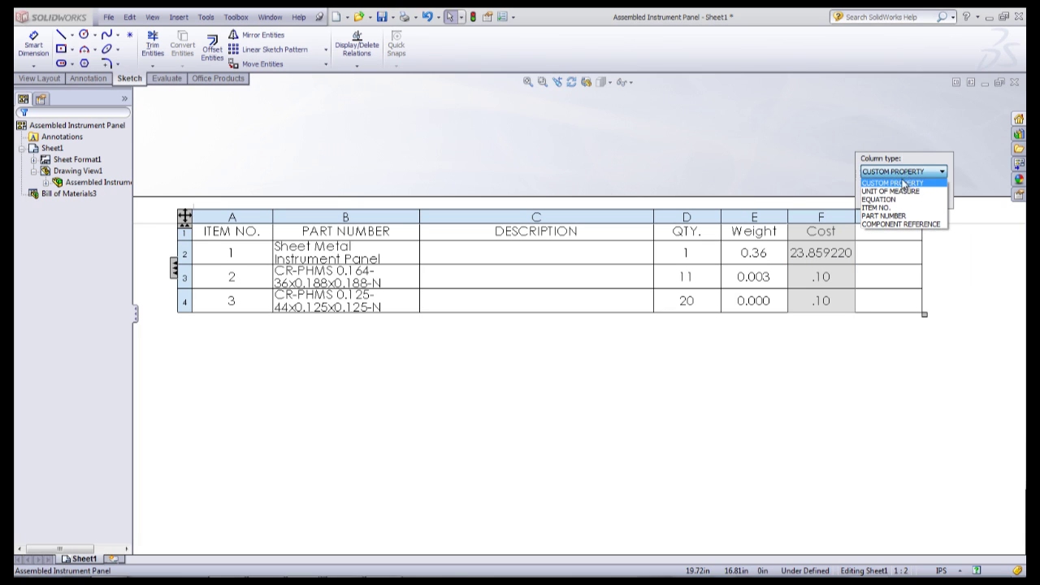
{"action": "left_click", "coordinate": [881, 199]}
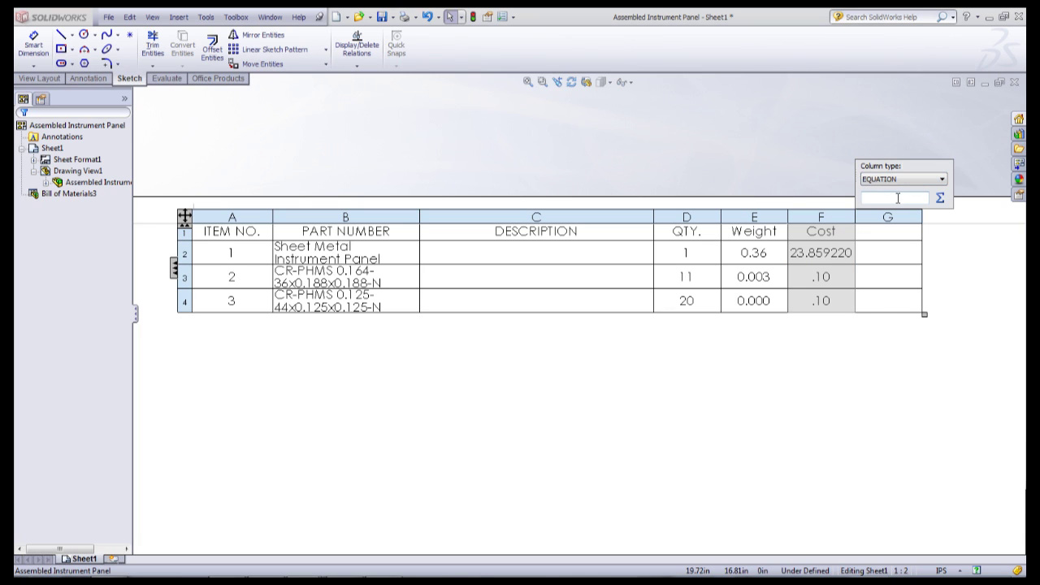
{"action": "left_click", "coordinate": [940, 199]}
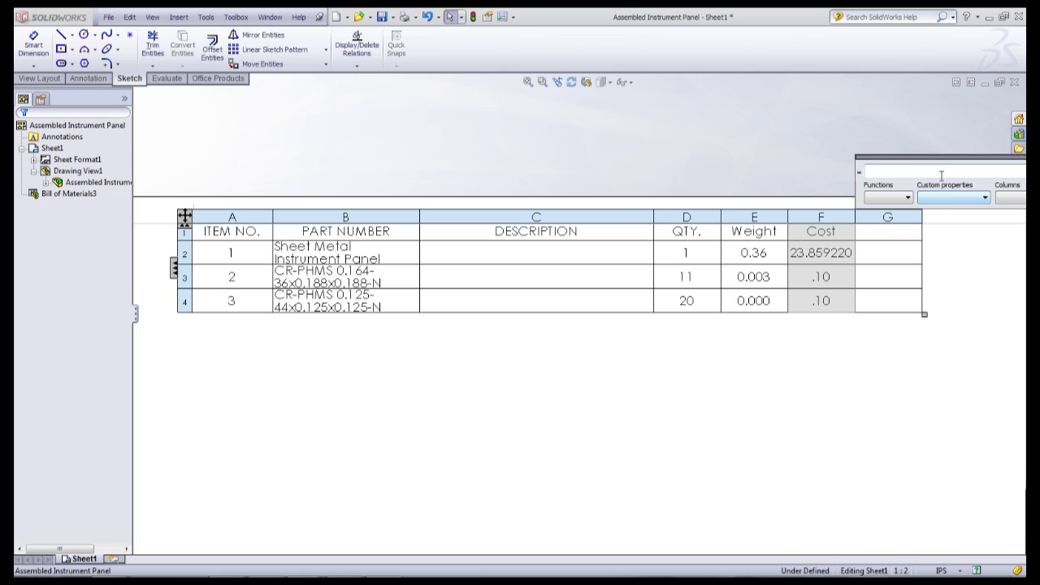
{"action": "left_click_drag", "start_coordinate": [941, 163], "coordinate": [739, 153]}
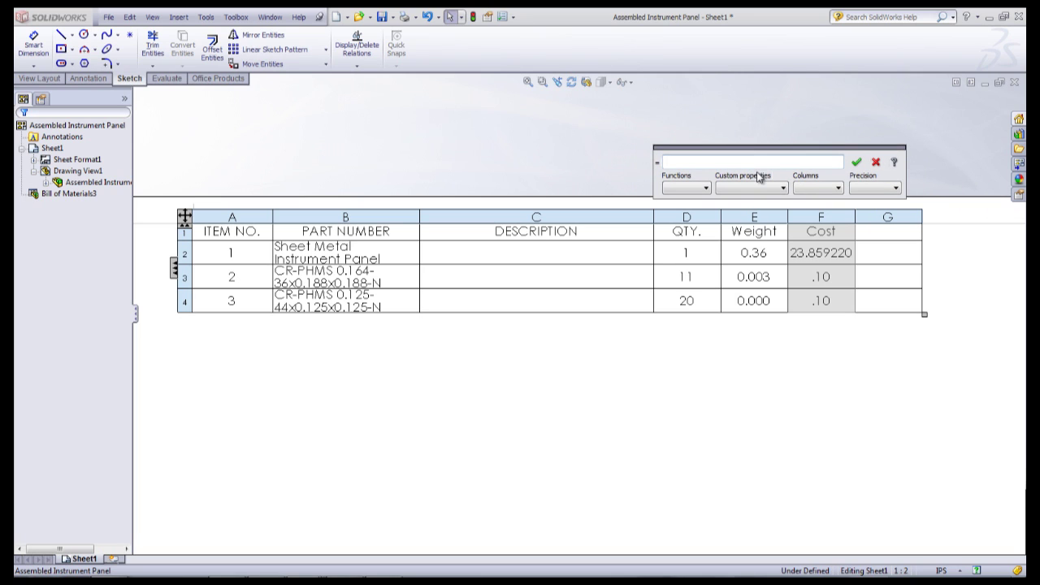
{"action": "left_click", "coordinate": [811, 188]}
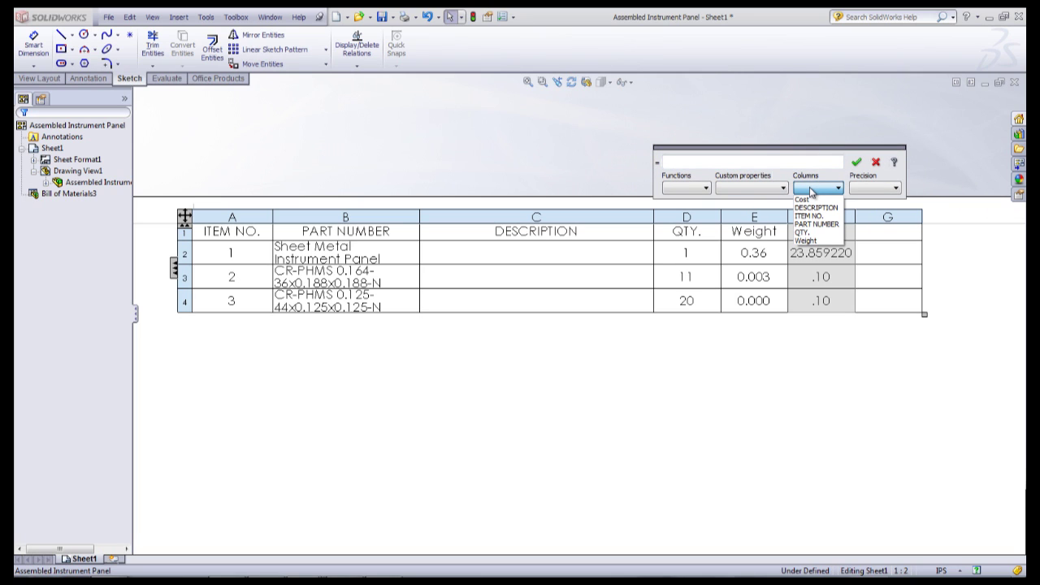
{"action": "left_click", "coordinate": [815, 232]}
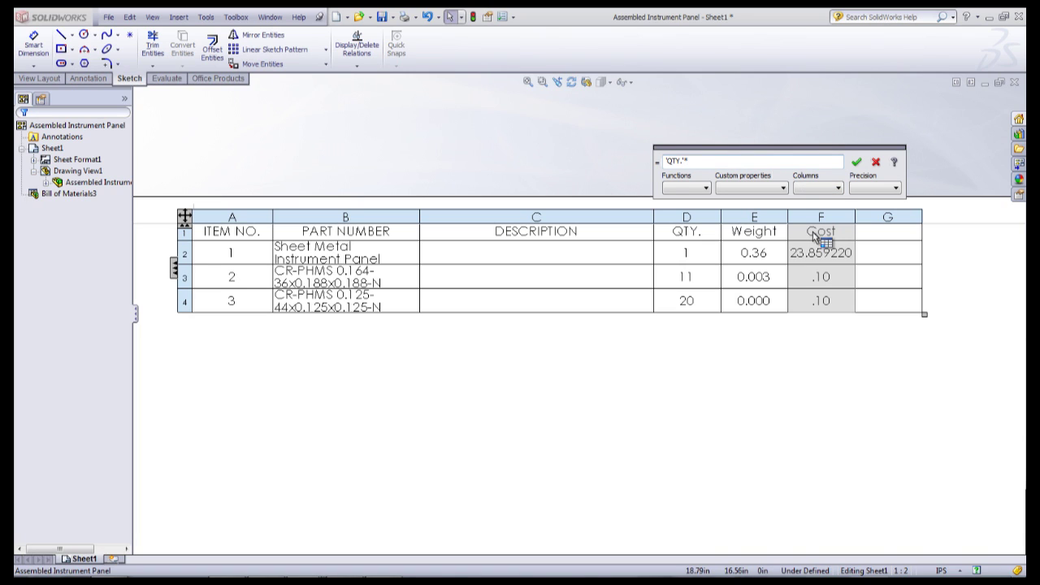
{"action": "left_click", "coordinate": [812, 189]}
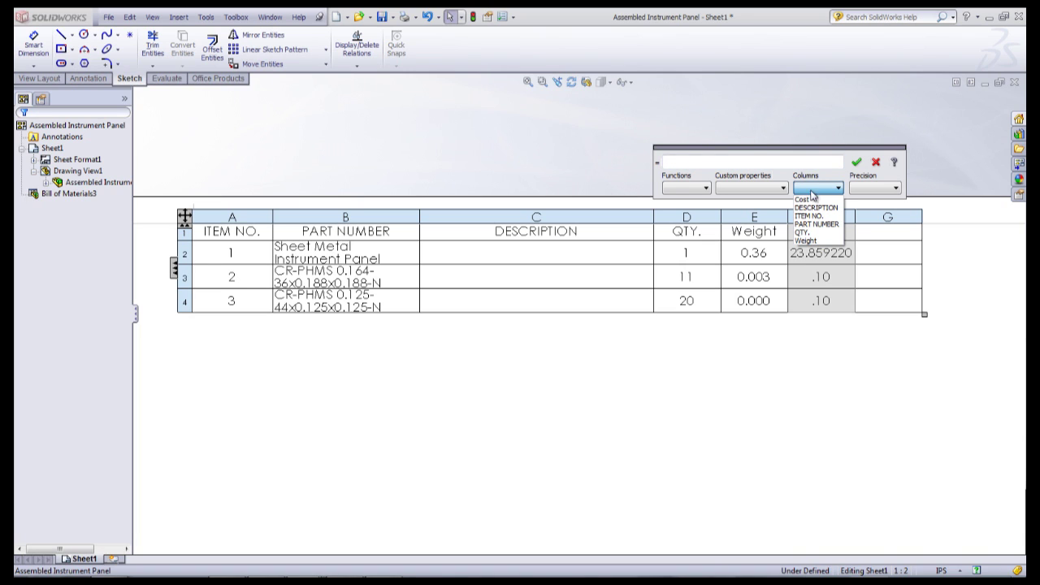
{"action": "left_click", "coordinate": [812, 201]}
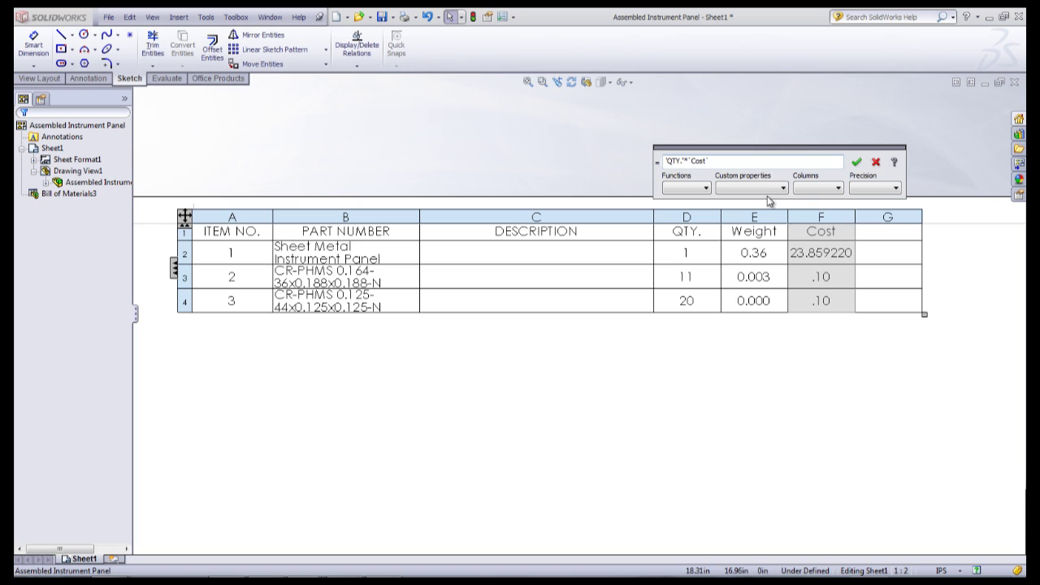
{"action": "left_click", "coordinate": [856, 163]}
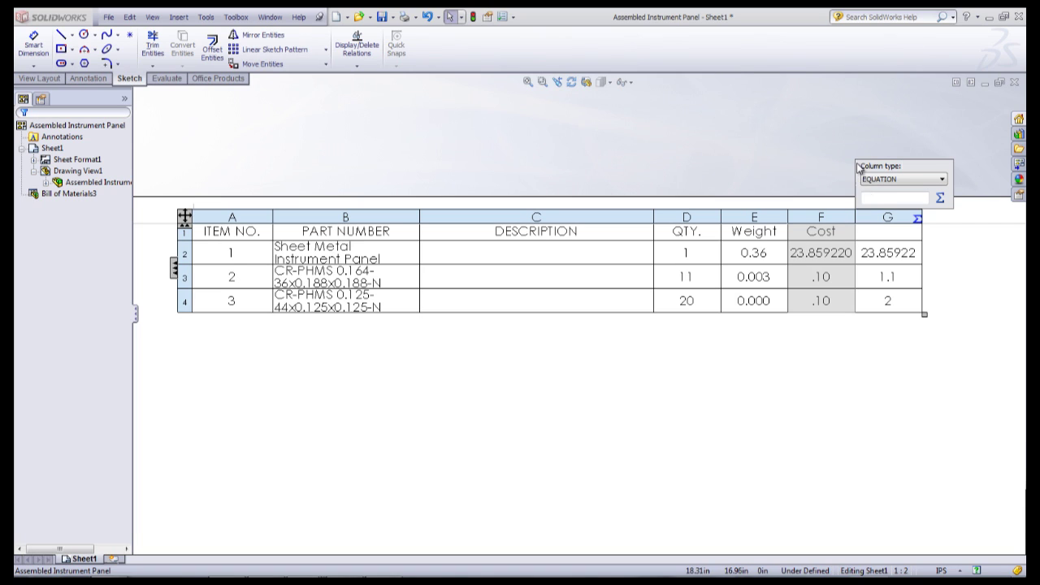
- Rename the column G header to 'Sub Total'
{"action": "left_click", "coordinate": [888, 233]}
{"action": "double_click", "coordinate": [888, 233]}
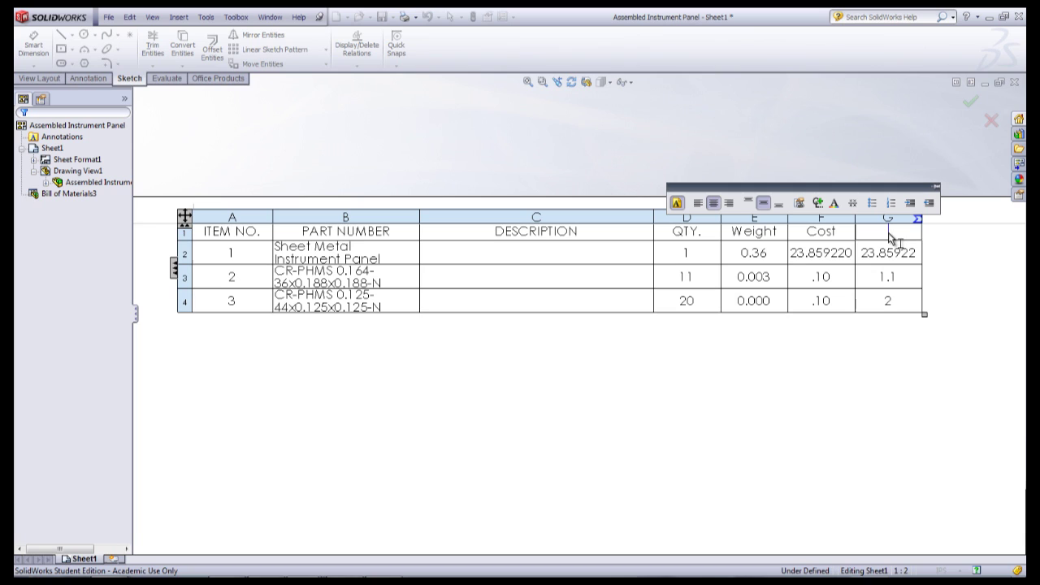
{"action": "type", "text": "Sub Total"}
{"action": "left_click", "coordinate": [890, 248]}
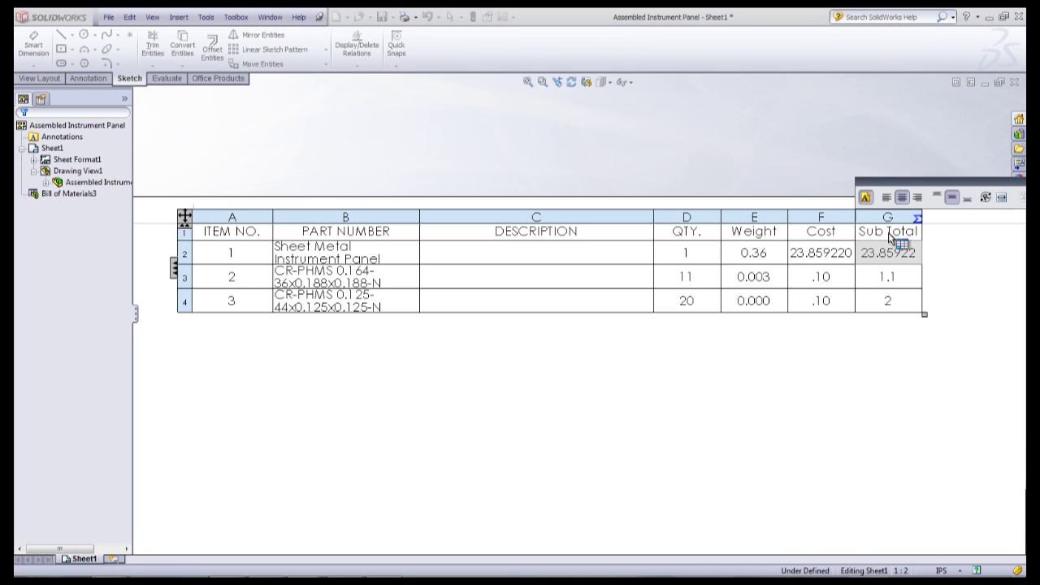
{"action": "left_click", "coordinate": [181, 303]}
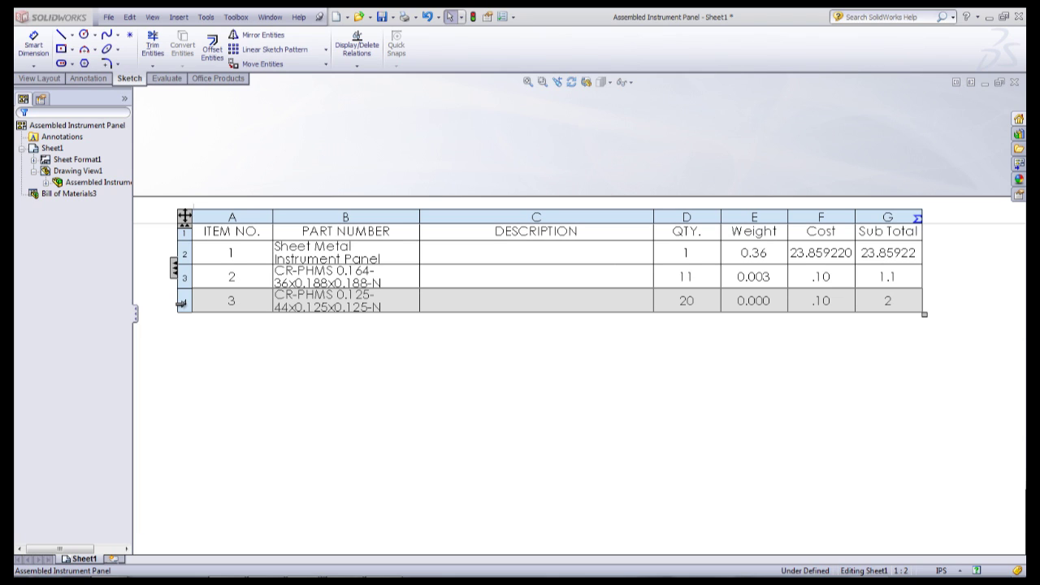
- Insert a row below the last BOM item and label its item cell 'Total'
{"action": "right_click", "coordinate": [183, 304]}
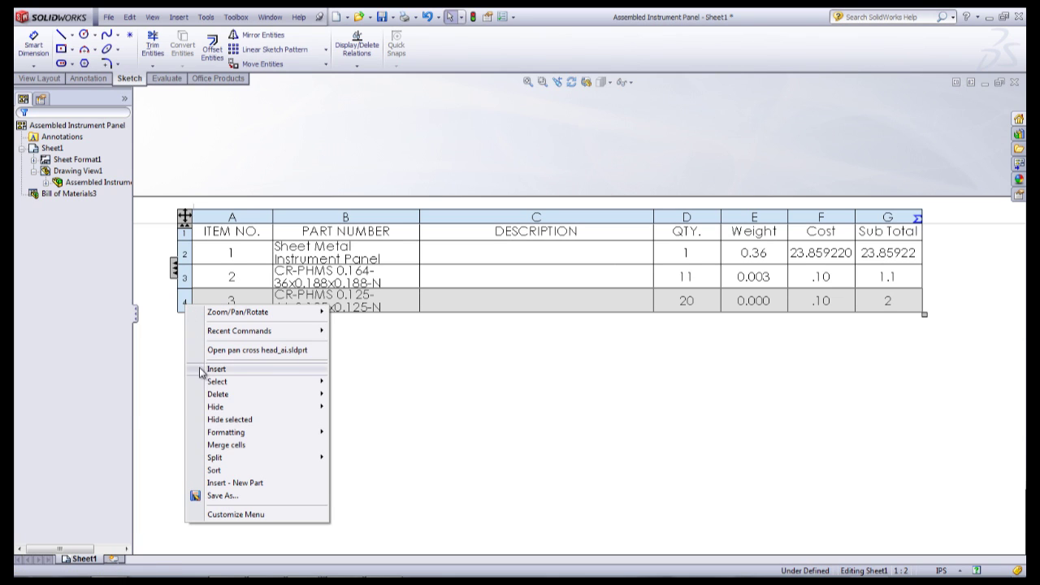
{"action": "mouse_move", "coordinate": [204, 370]}
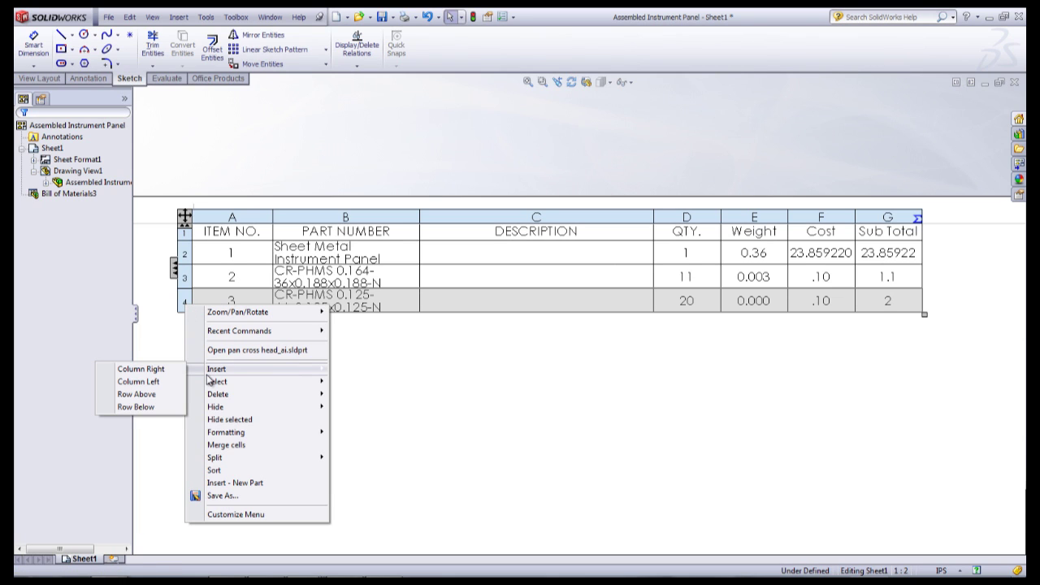
{"action": "left_click", "coordinate": [167, 406]}
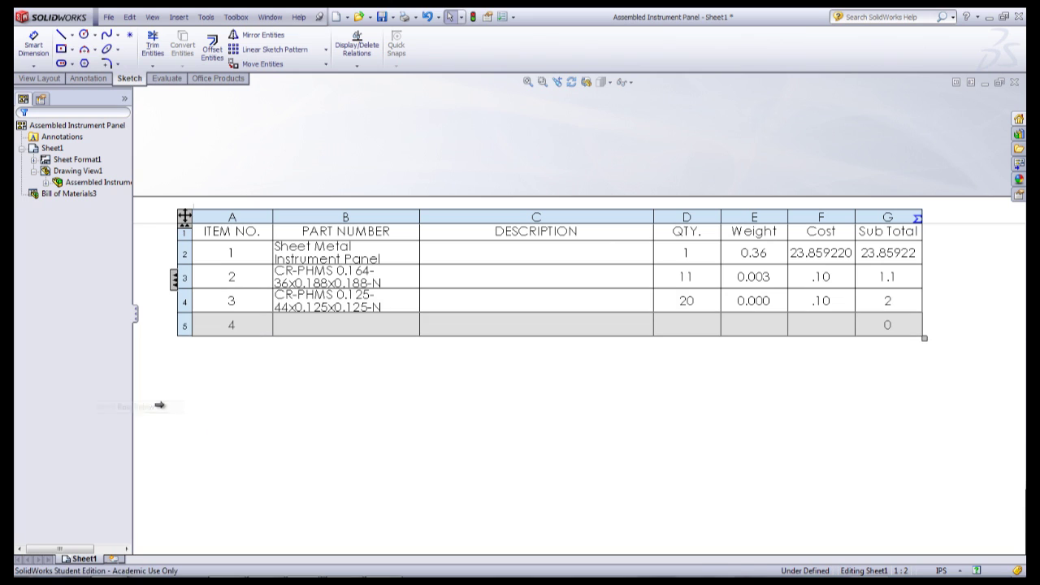
{"action": "double_click", "coordinate": [233, 328]}
{"action": "left_click", "coordinate": [143, 106]}
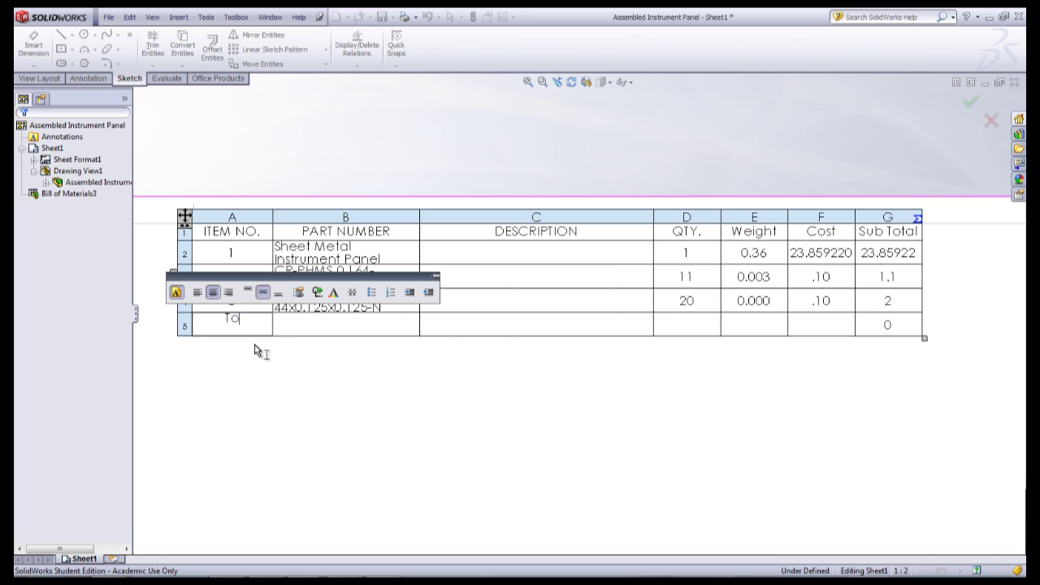
{"action": "type", "text": "Total"}
{"action": "key", "text": "Return"}
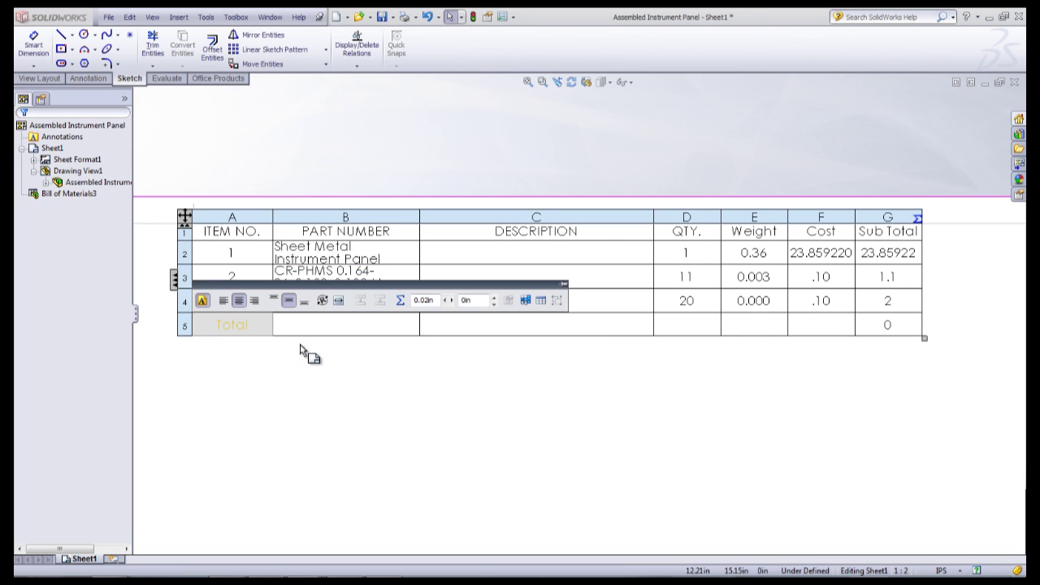
- Give the Total row's Sub Total cell a TOTAL equation, showing 26.95922
{"action": "left_click", "coordinate": [900, 328]}
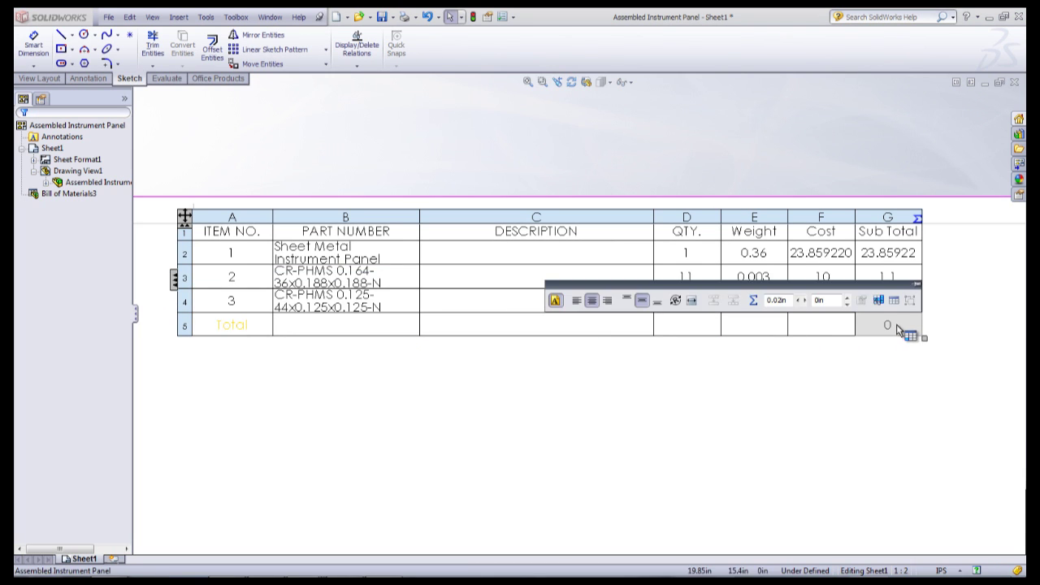
{"action": "left_click", "coordinate": [753, 300]}
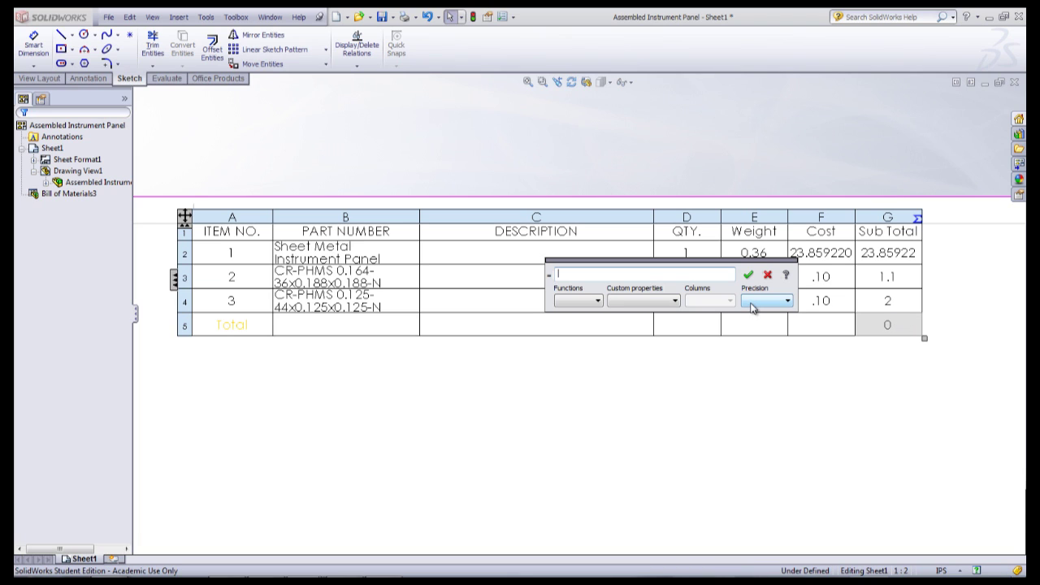
{"action": "left_click", "coordinate": [597, 302]}
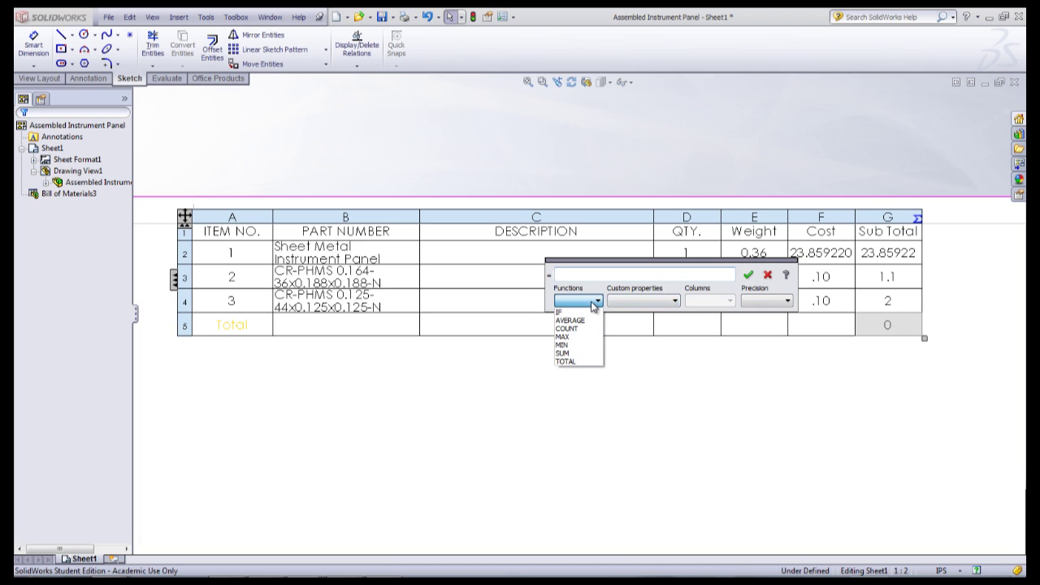
{"action": "left_click", "coordinate": [582, 361]}
{"action": "left_click", "coordinate": [749, 275]}
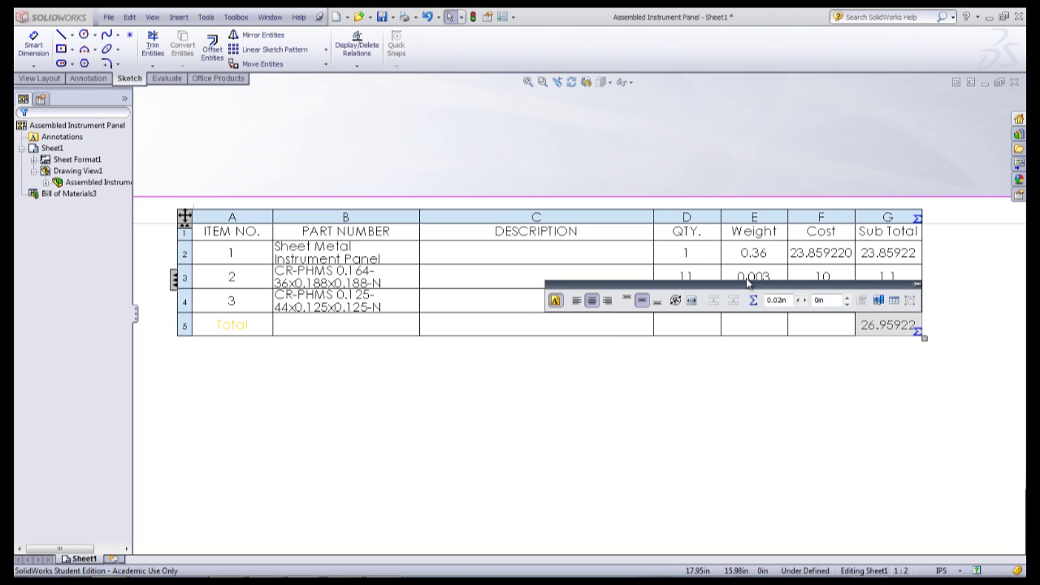
- Give the Total row's Weight cell a SUM equation, showing 0.363
{"action": "left_click", "coordinate": [765, 325]}
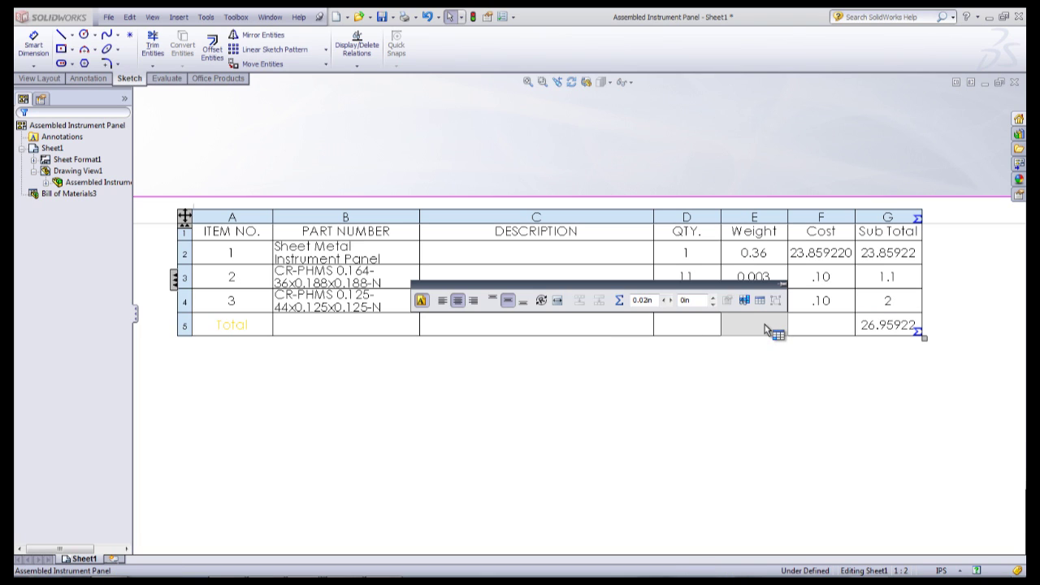
{"action": "left_click", "coordinate": [620, 303]}
{"action": "left_click", "coordinate": [465, 301]}
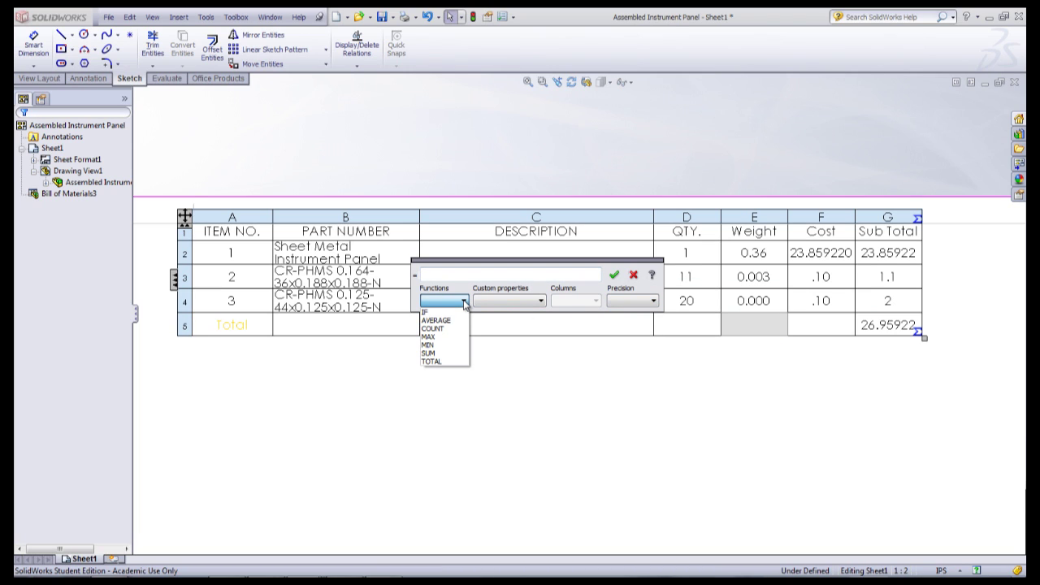
{"action": "left_click", "coordinate": [439, 352]}
{"action": "left_click", "coordinate": [614, 277]}
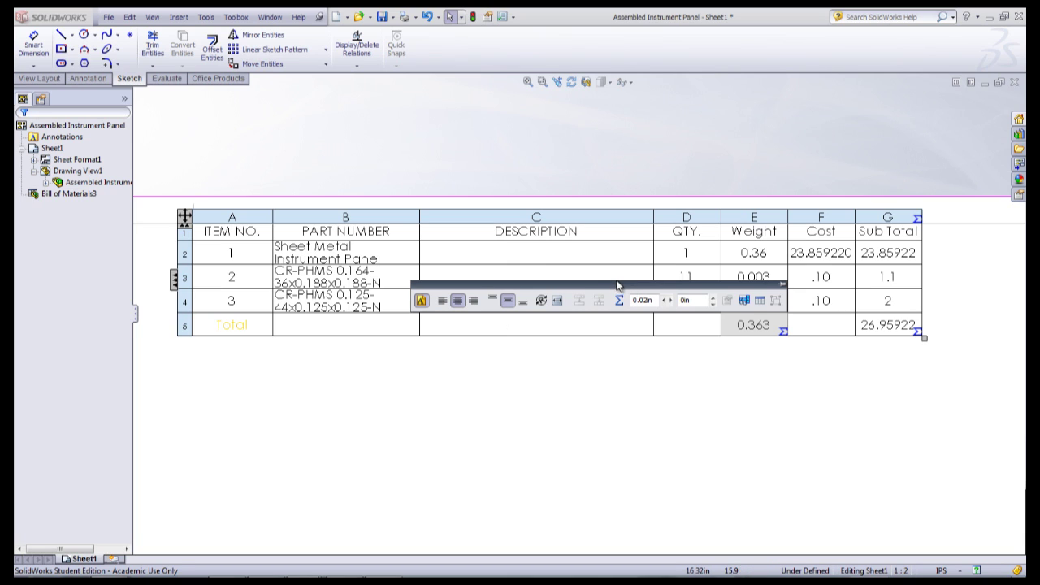
{"action": "left_click", "coordinate": [789, 387]}
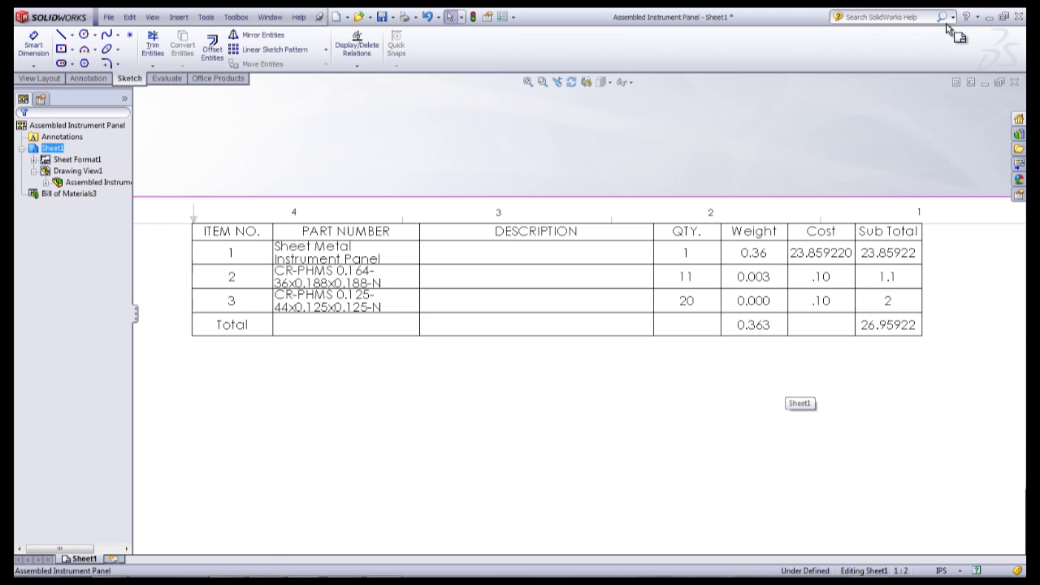